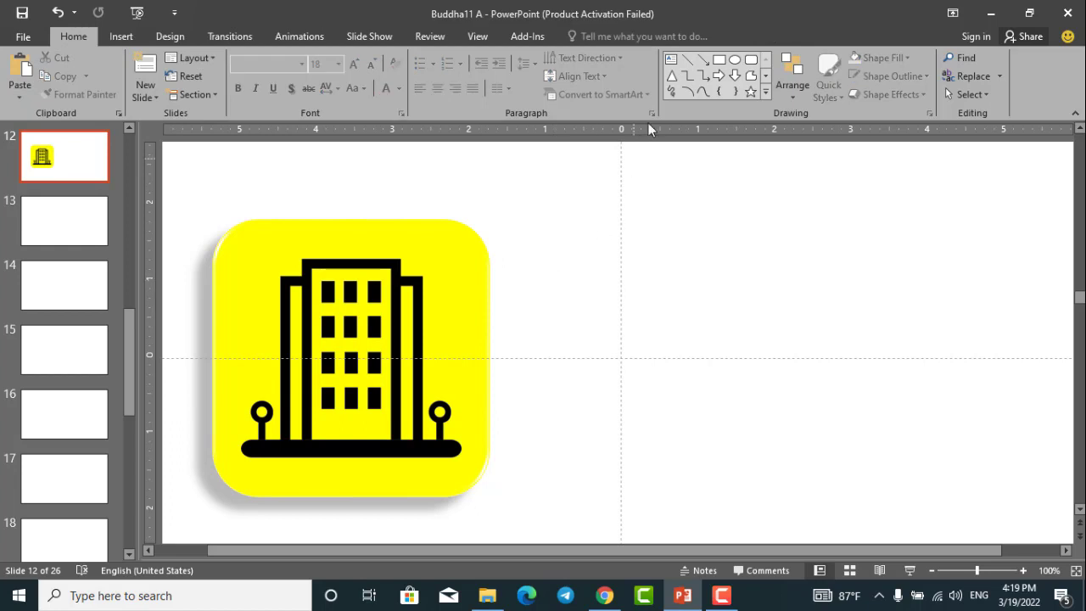
# Step: Draw a tall, narrow vertical rectangle about 2.17" high and 0.12" wide beside the yellow icon
pyautogui.click(751, 60)
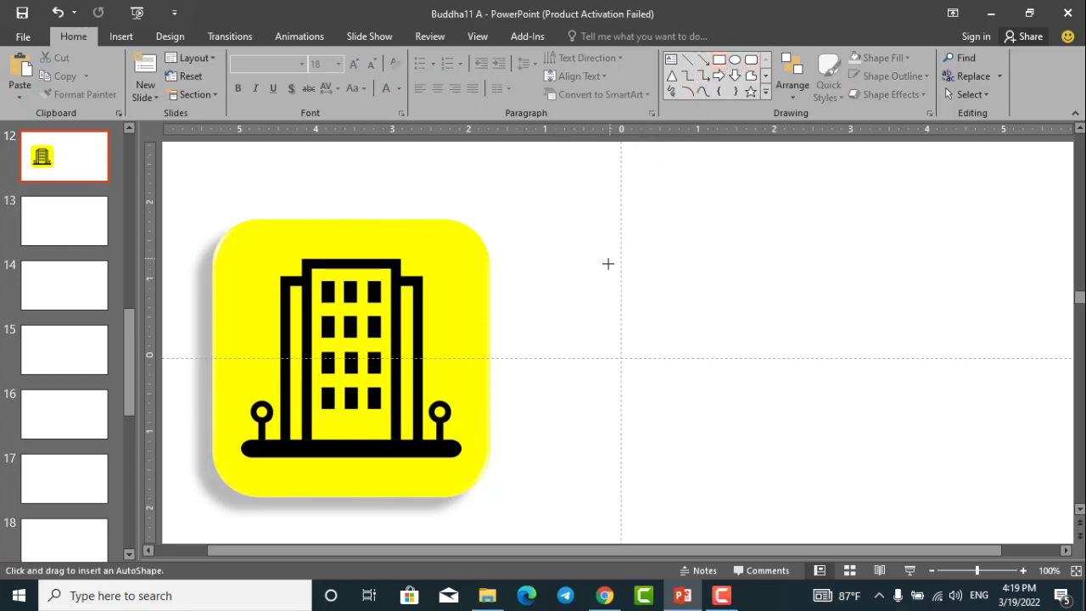
pyautogui.moveTo(612, 296)
pyautogui.mouseDown()
pyautogui.moveTo(643, 364)
pyautogui.moveTo(635, 451)
pyautogui.moveTo(631, 442)
pyautogui.mouseUp()
pyautogui.moveTo(631, 359); pyautogui.dragTo(622, 359)
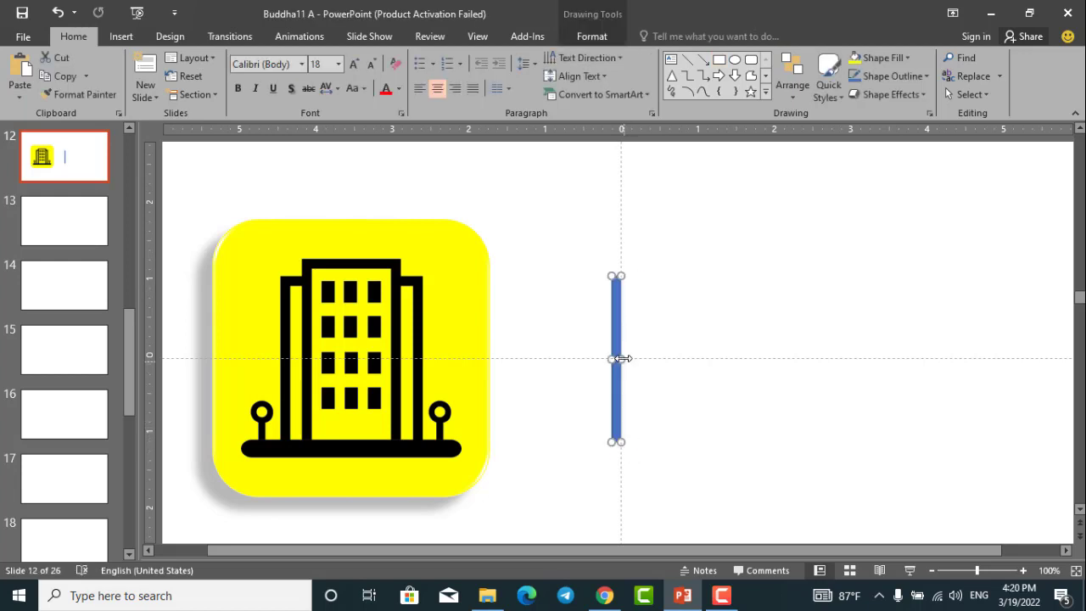
# Step: Give the vertical bar a black fill and black outline, and widen it to about 0.16"
pyautogui.click(591, 36)
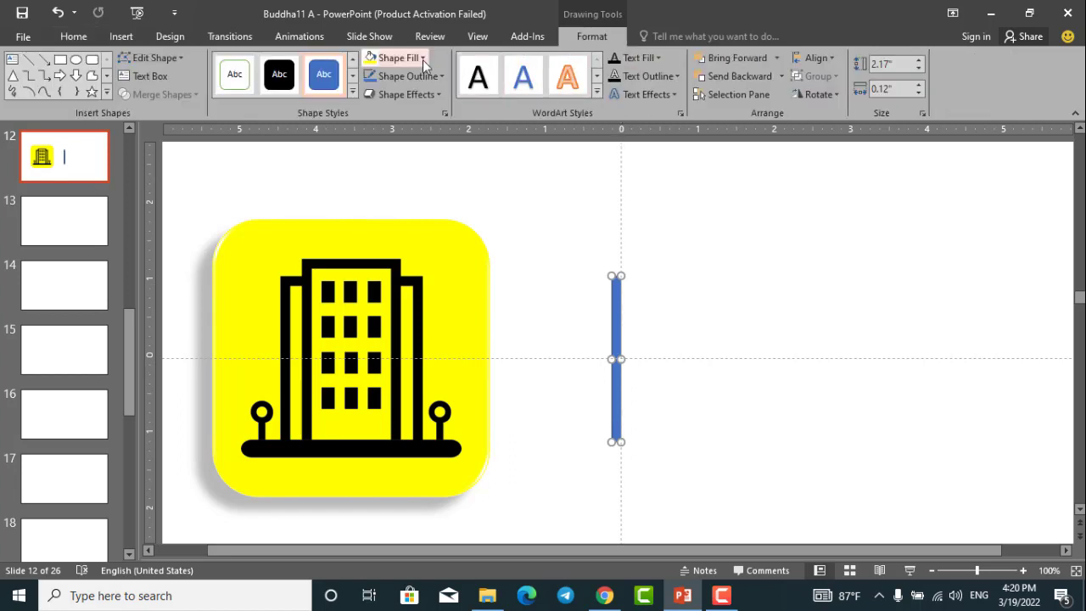
pyautogui.click(397, 58)
pyautogui.click(383, 93)
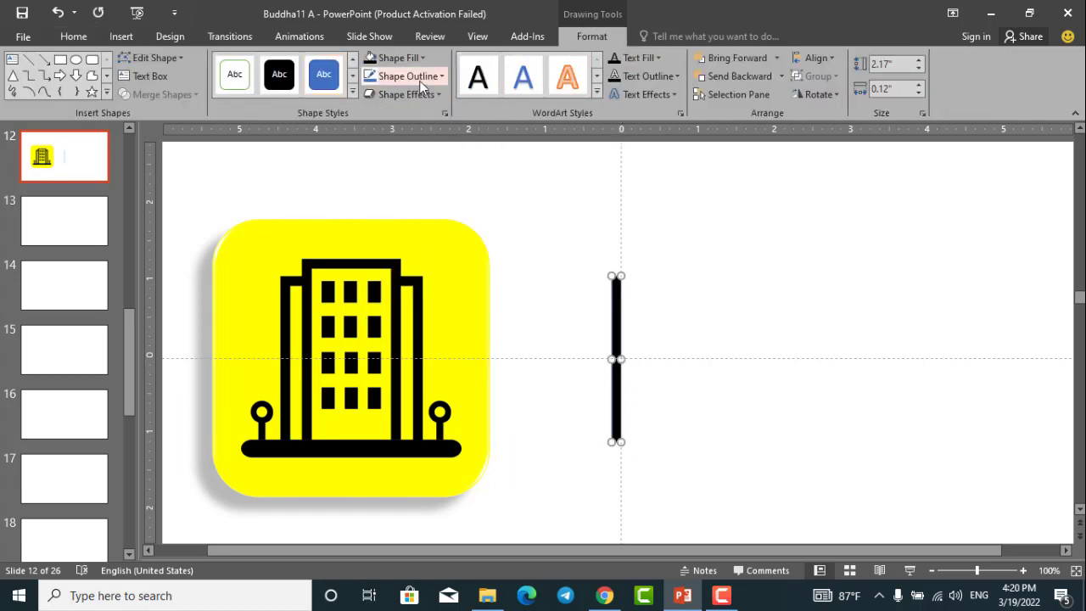
pyautogui.click(442, 75)
pyautogui.click(383, 112)
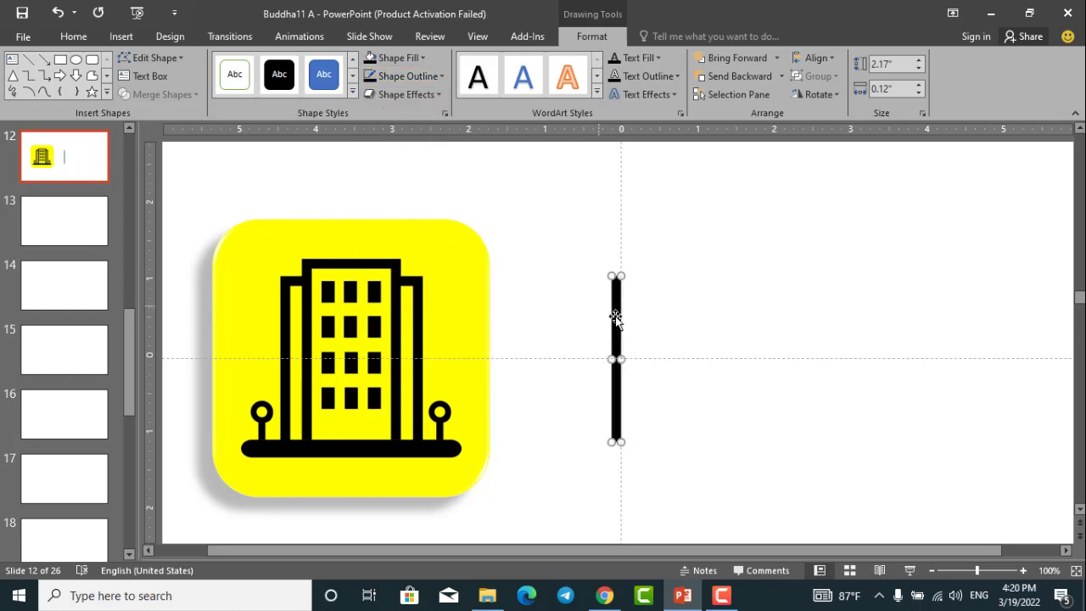
pyautogui.moveTo(622, 360); pyautogui.dragTo(616, 346)
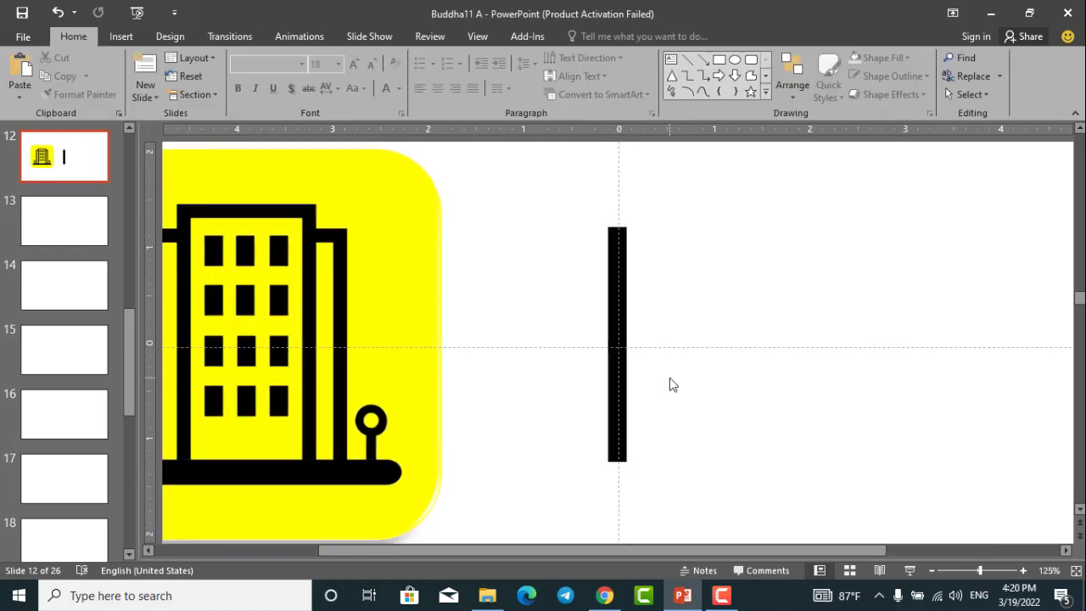
pyautogui.scroll(-2, 671, 382)
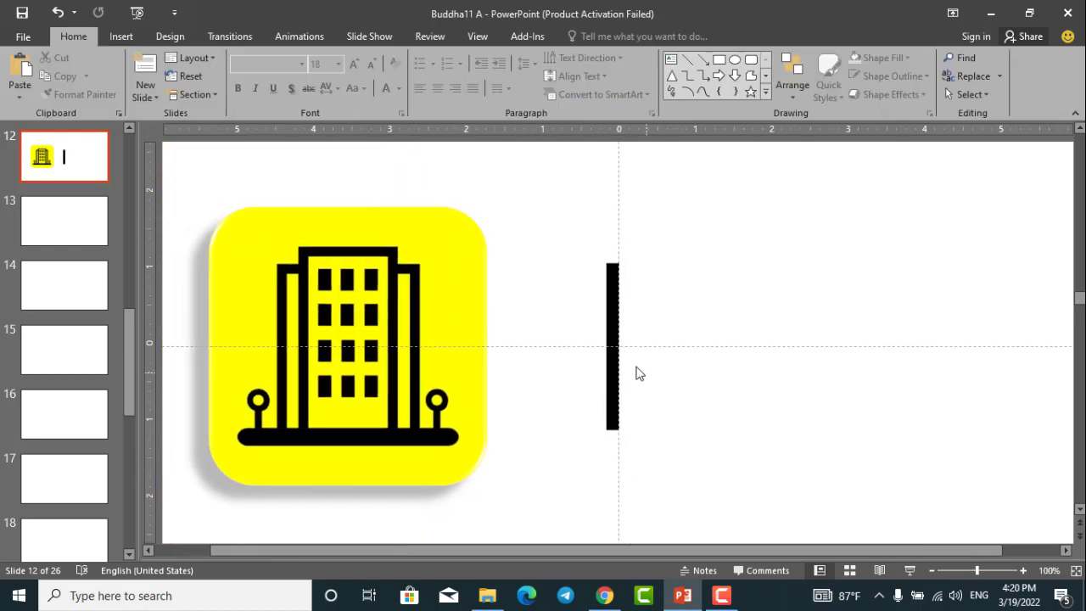
# Step: Place a level copy of the black vertical bar a short distance to its right
pyautogui.click(611, 346)
pyautogui.moveTo(625, 336); pyautogui.dragTo(653, 319)
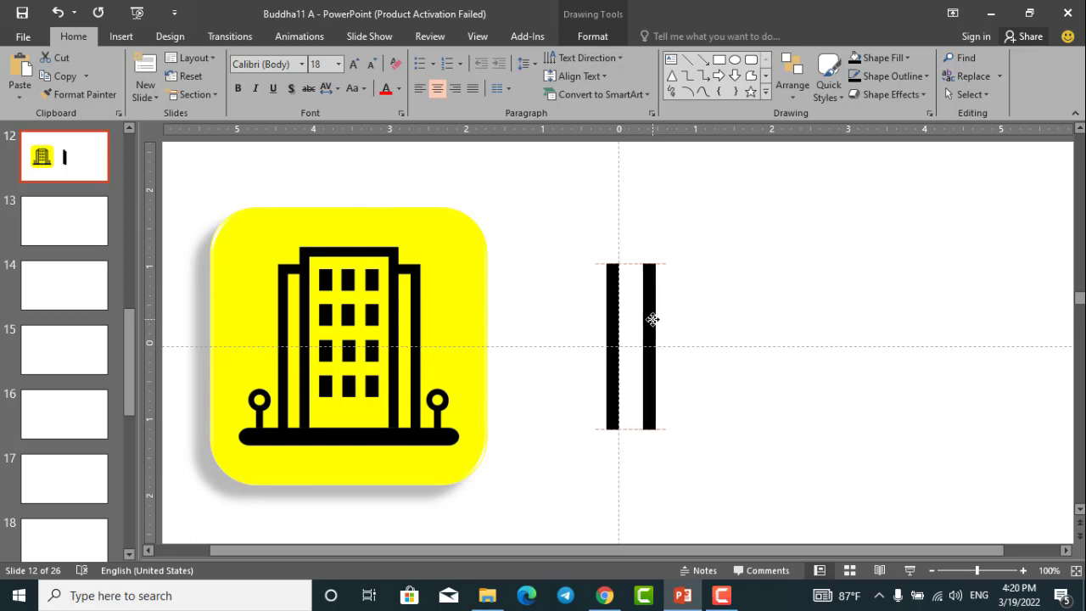
pyautogui.moveTo(649, 319); pyautogui.dragTo(651, 321)
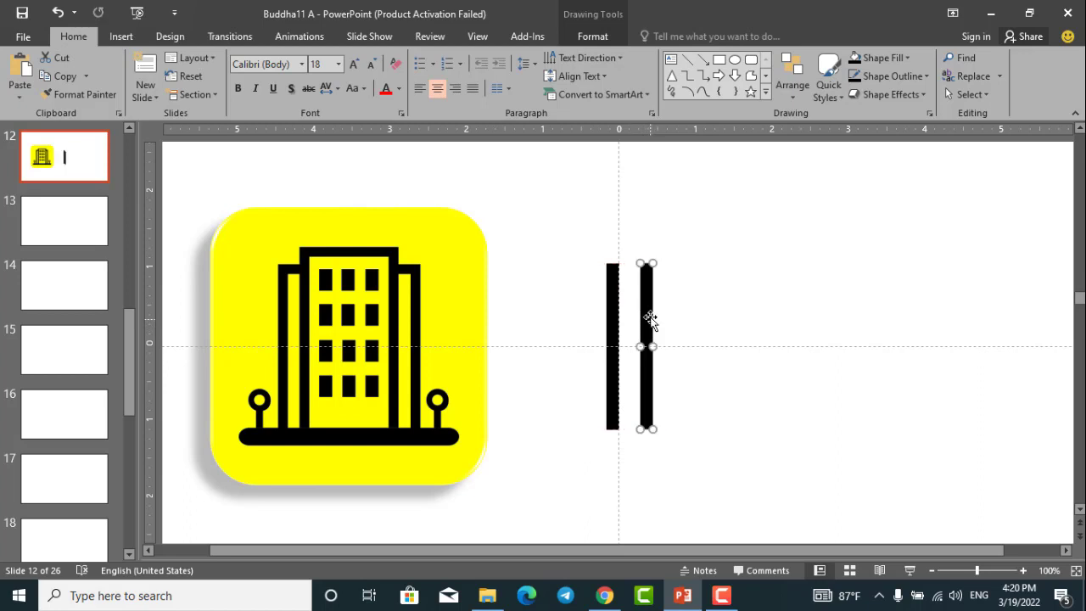
# Step: Extend the copied bar upward so it stands taller than the first, and shift it slightly closer to it
pyautogui.scroll(3, 652, 254)
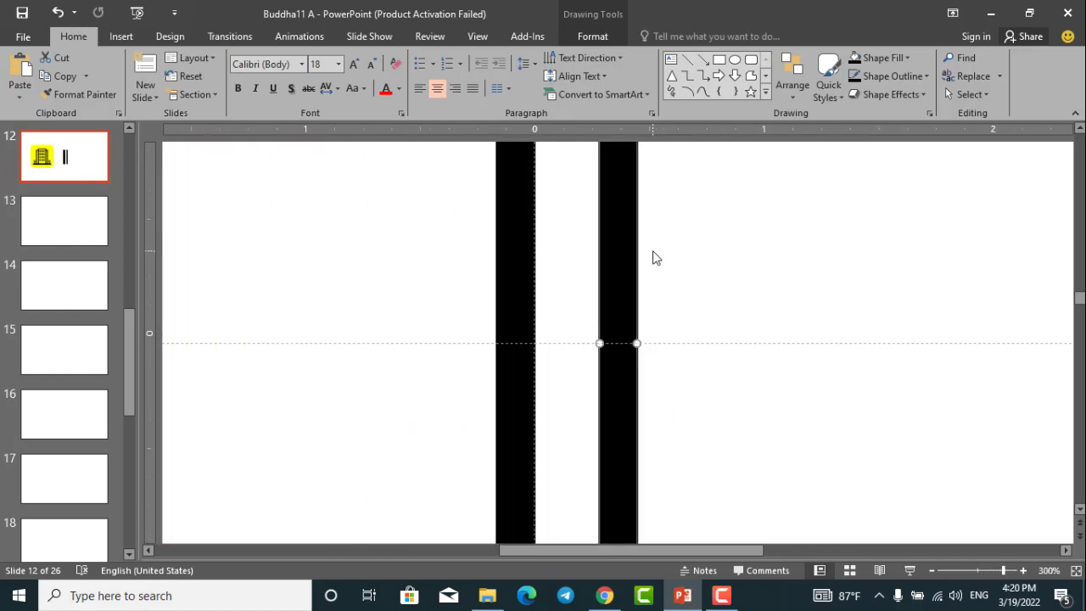
pyautogui.scroll(3, 652, 255)
pyautogui.scroll(-2, 652, 254)
pyautogui.scroll(1, 652, 255)
pyautogui.scroll(1, 624, 262)
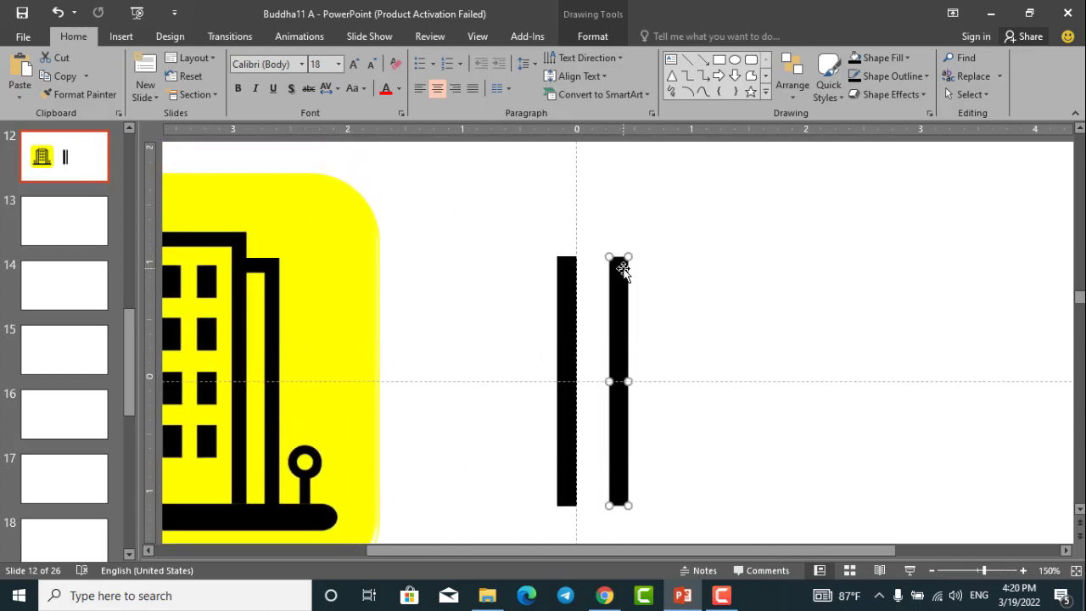
pyautogui.scroll(2, 628, 271)
pyautogui.scroll(3, 623, 262)
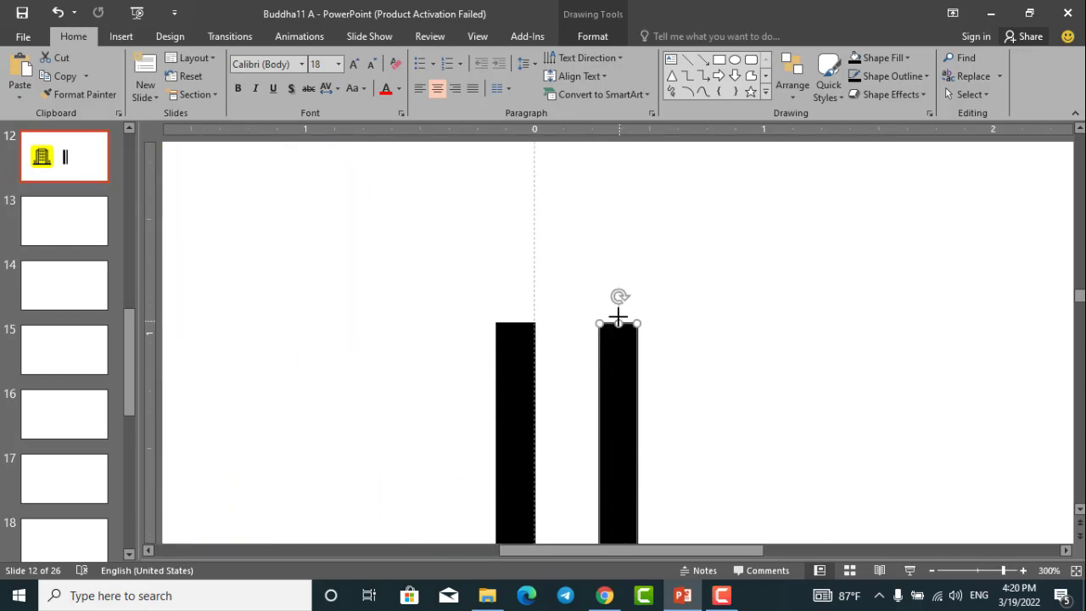
pyautogui.moveTo(618, 320); pyautogui.dragTo(613, 188)
pyautogui.click(671, 229)
pyautogui.scroll(-5, 670, 229)
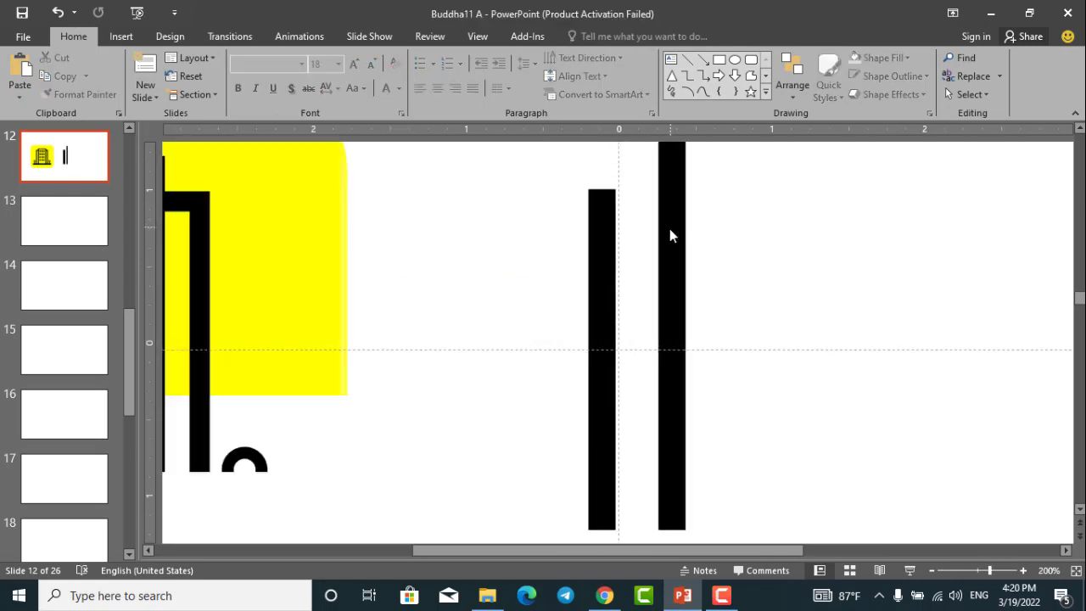
pyautogui.scroll(3, 691, 263)
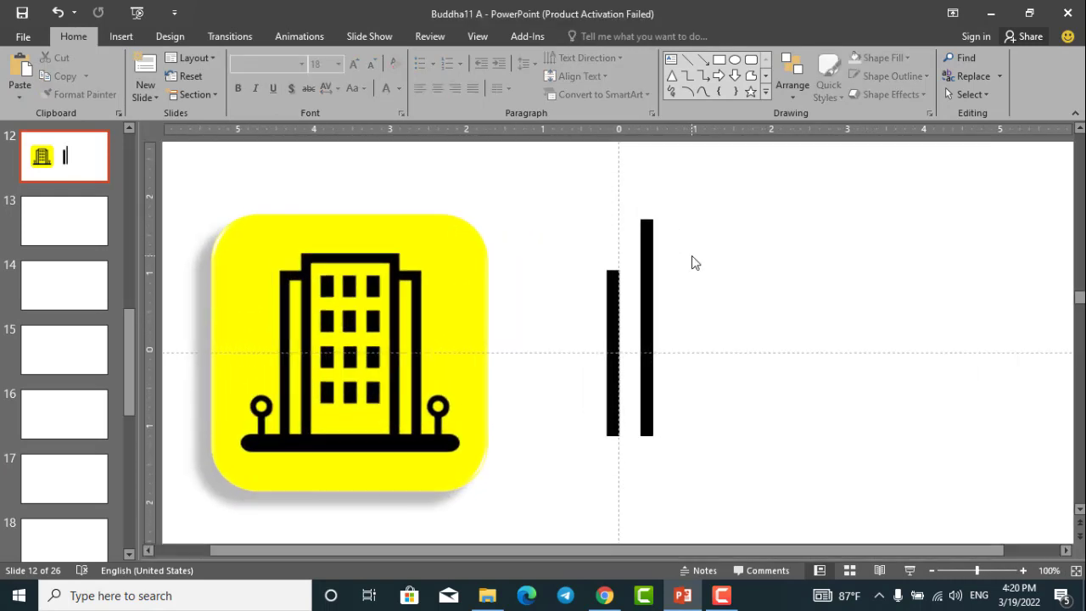
pyautogui.click(645, 297)
pyautogui.click(670, 306)
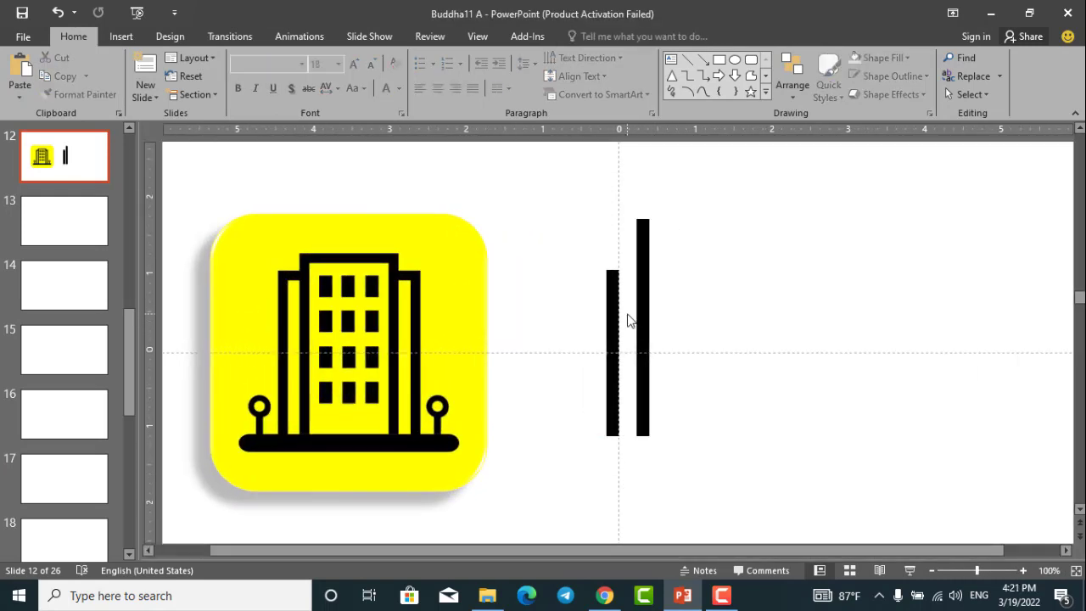
# Step: Copy the short and tall bars to the right as a mirrored pair, with the short bar outermost and matching spacing
pyautogui.click(615, 310)
pyautogui.click(690, 301)
pyautogui.click(614, 297)
pyautogui.moveTo(613, 291); pyautogui.dragTo(729, 285)
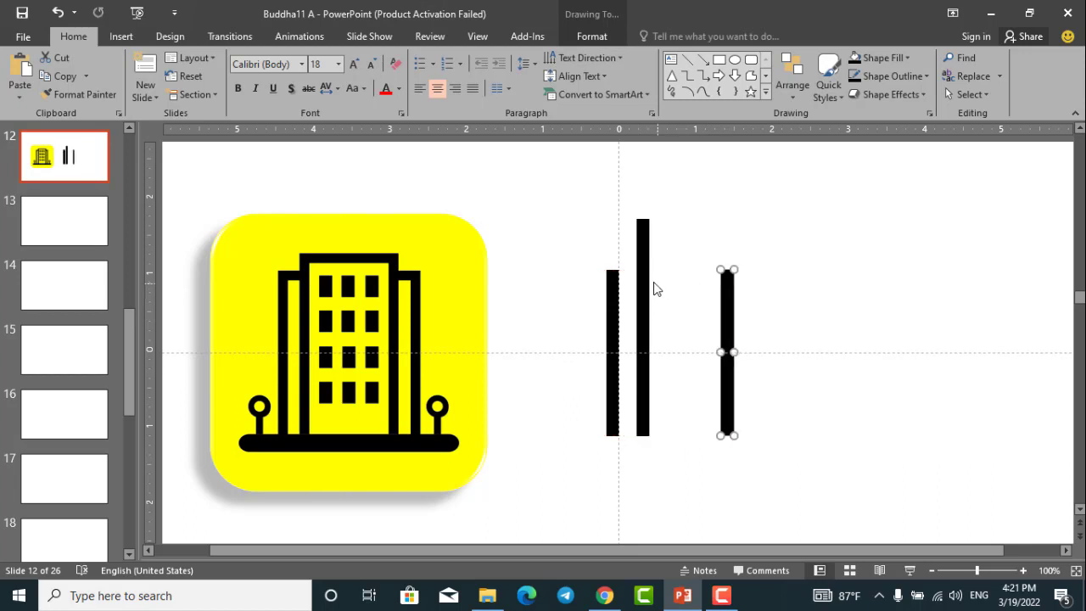
pyautogui.click(644, 286)
pyautogui.moveTo(644, 286); pyautogui.dragTo(770, 291)
pyautogui.click(727, 274)
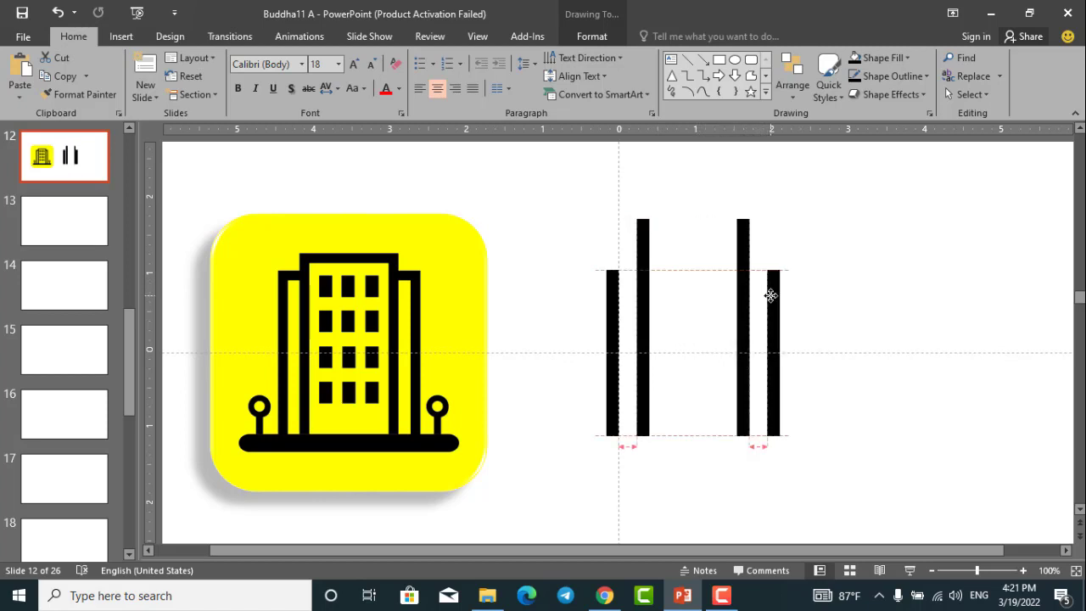
pyautogui.click(772, 256)
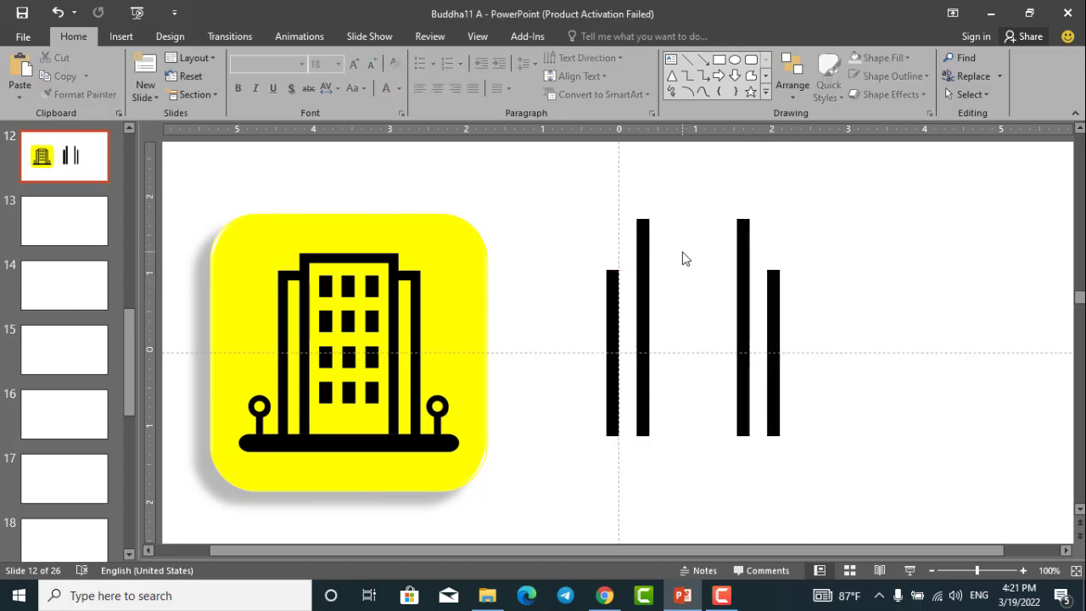
# Step: Duplicate the short bar, rotate the copy 90° and lay it across the tops of the two tall bars
pyautogui.click(612, 290)
pyautogui.hotkey('ctrl', 'd')
pyautogui.click(619, 35)
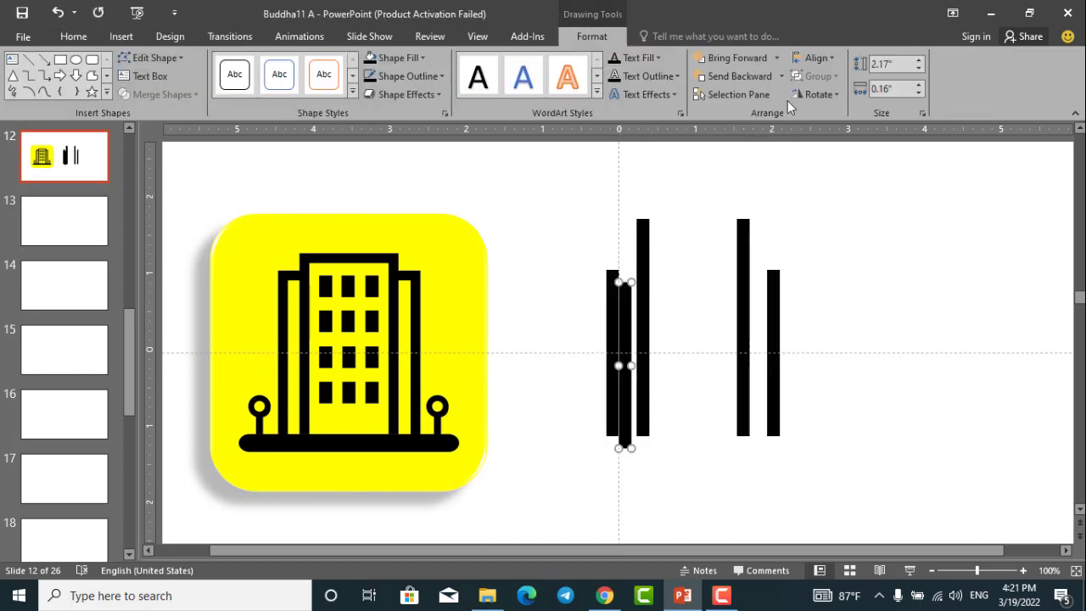
pyautogui.click(814, 94)
pyautogui.click(840, 113)
pyautogui.moveTo(669, 367); pyautogui.dragTo(752, 220)
pyautogui.scroll(20, 750, 216)
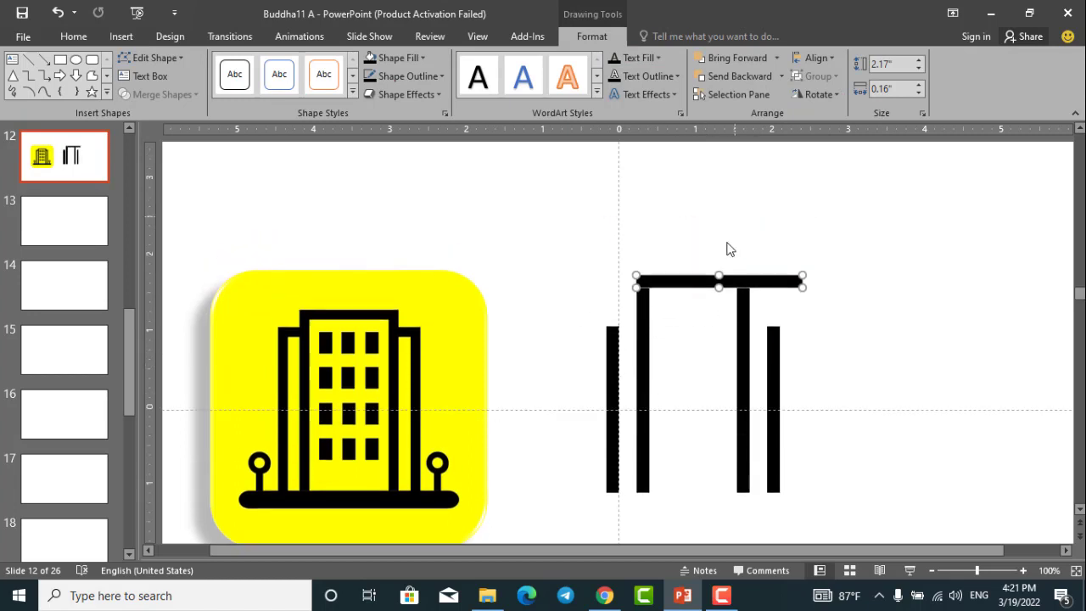
# Step: Shorten the horizontal bar so it ends flush with the outer edge of the right tall bar
pyautogui.click(890, 349)
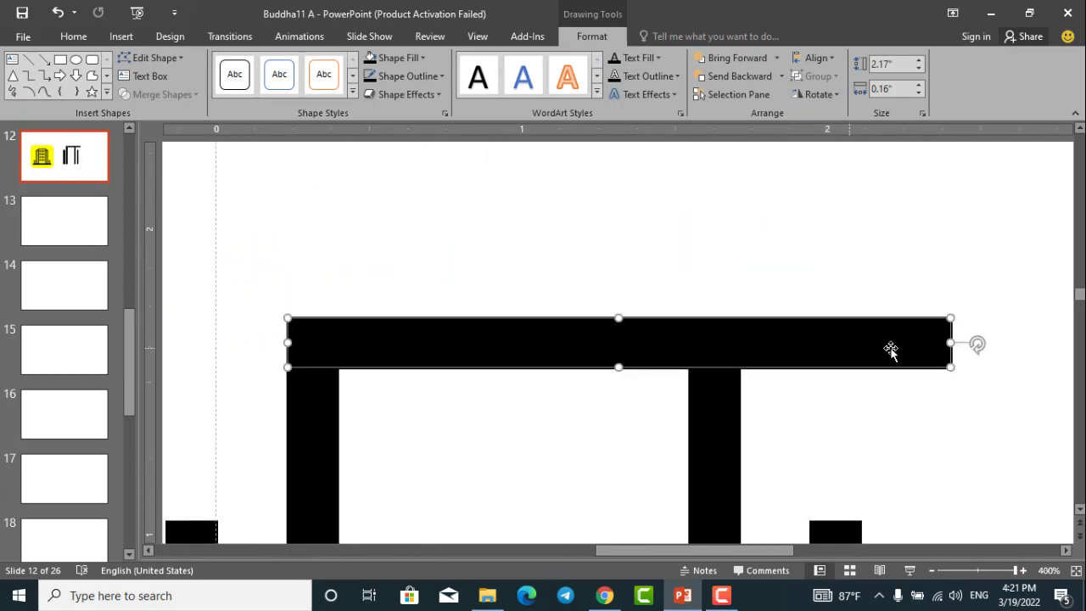
pyautogui.moveTo(950, 343); pyautogui.dragTo(741, 342)
pyautogui.click(783, 344)
pyautogui.scroll(-20, 776, 339)
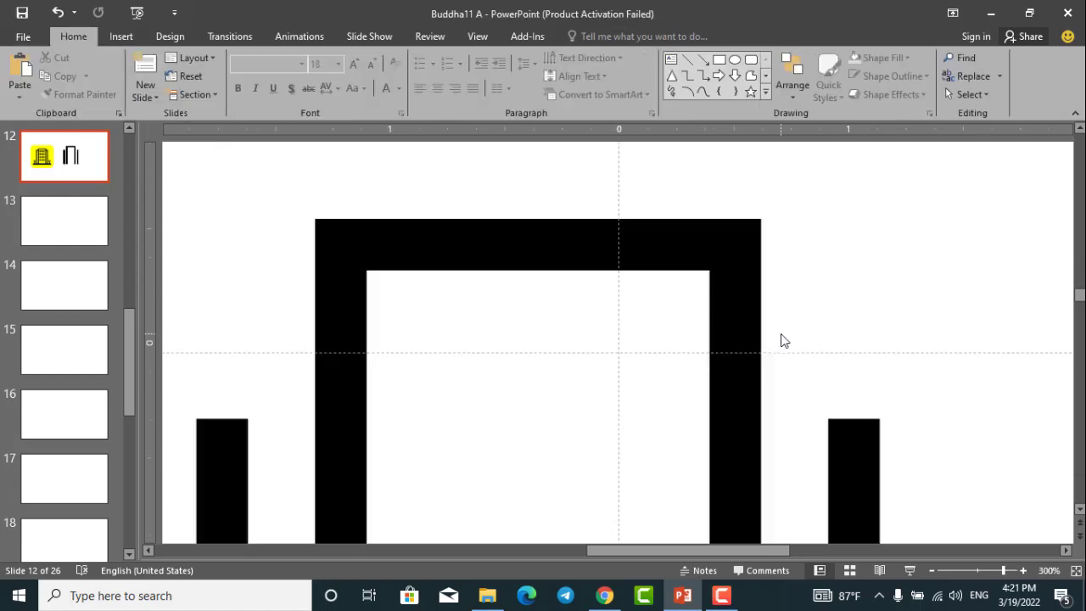
# Step: Copy the top crossbar down to the tops of the short bars and stretch it to span both outer bars
pyautogui.moveTo(700, 217)
pyautogui.mouseDown()
pyautogui.moveTo(701, 230)
pyautogui.moveTo(655, 267)
pyautogui.mouseUp()
pyautogui.scroll(15, 655, 268)
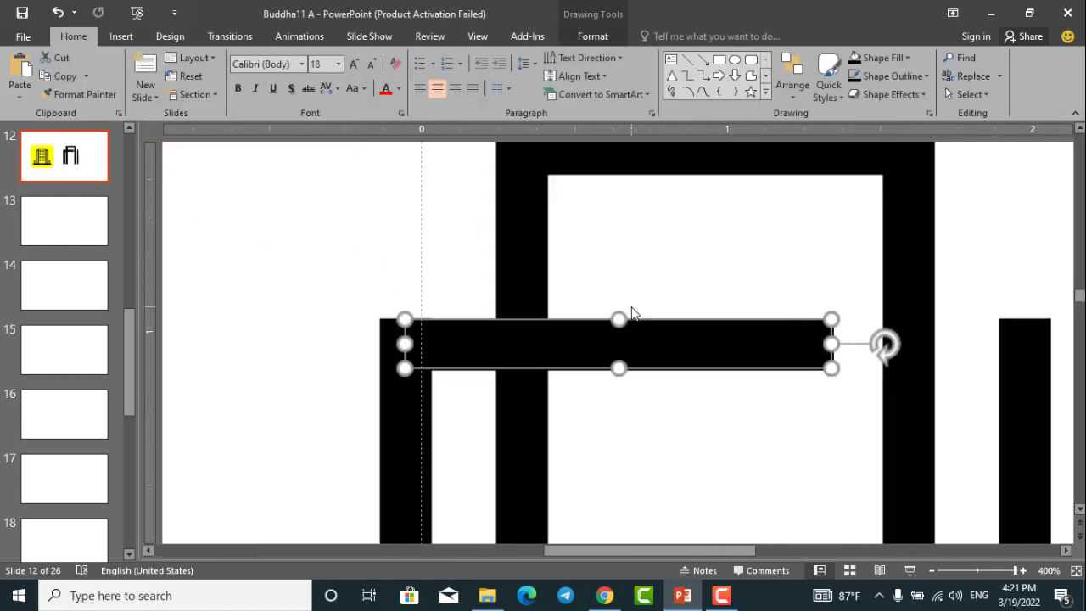
pyautogui.moveTo(838, 344); pyautogui.dragTo(1066, 341)
pyautogui.click(1002, 283)
pyautogui.scroll(-15, 1001, 283)
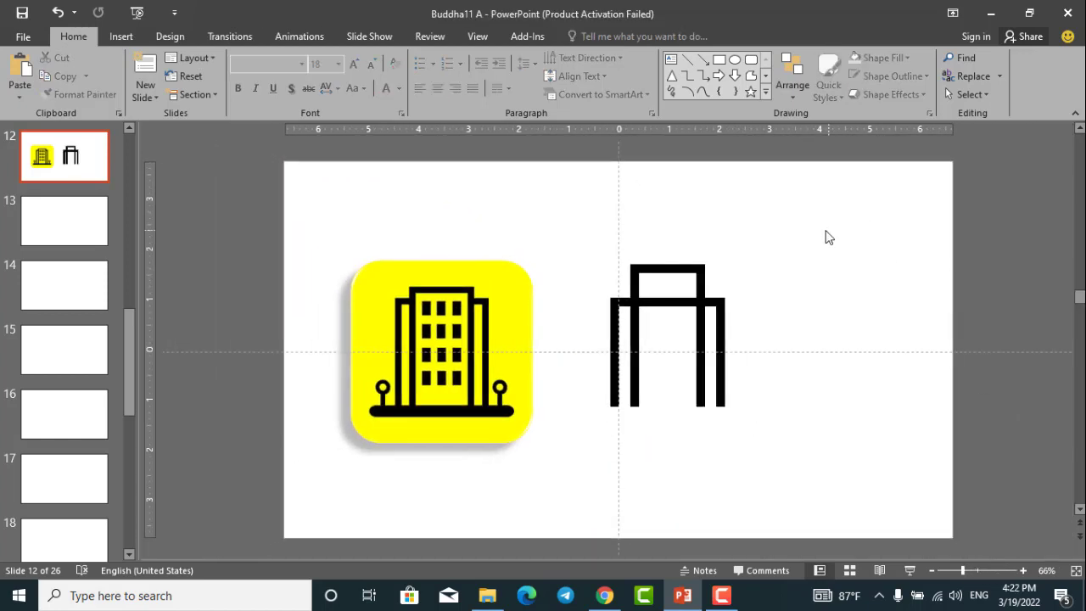
# Step: Group the two tall bars with their top crossbar and shorten the group from its upper edge
pyautogui.scroll(5, 708, 265)
pyautogui.click(692, 186)
pyautogui.keyDown('ctrl'); pyautogui.click(652, 222); pyautogui.keyUp('ctrl')
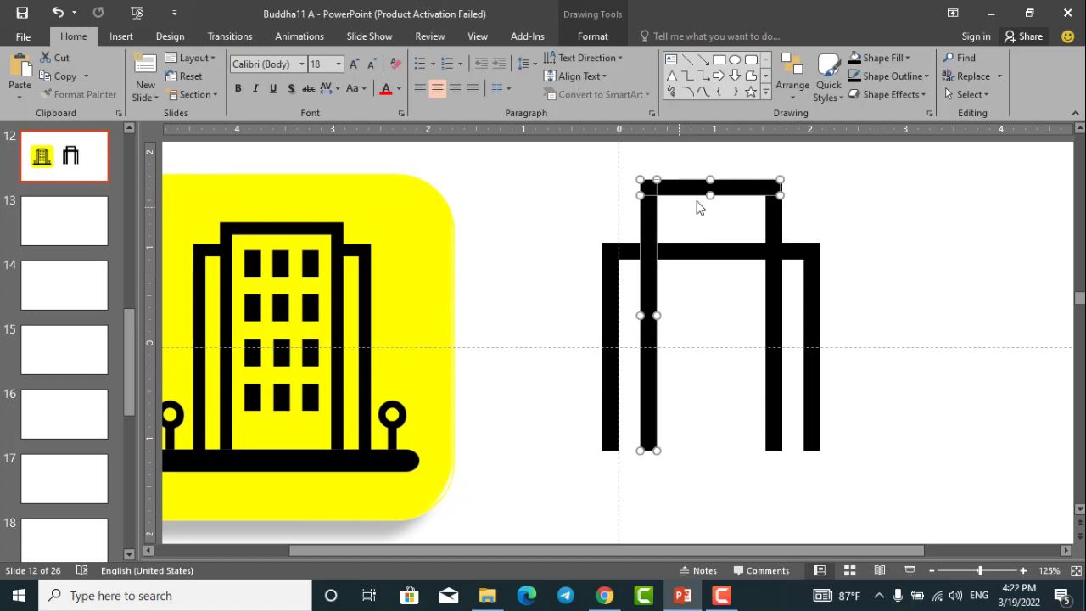
pyautogui.keyDown('ctrl'); pyautogui.click(763, 222); pyautogui.keyUp('ctrl')
pyautogui.hotkey('ctrl', 'g')
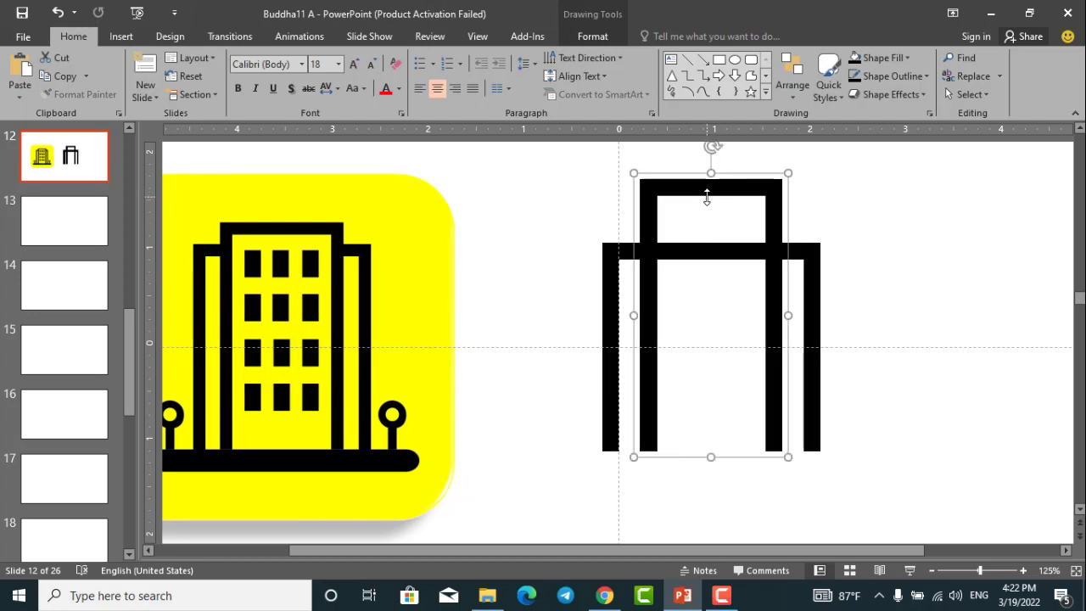
pyautogui.moveTo(710, 174); pyautogui.dragTo(718, 195)
pyautogui.click(805, 214)
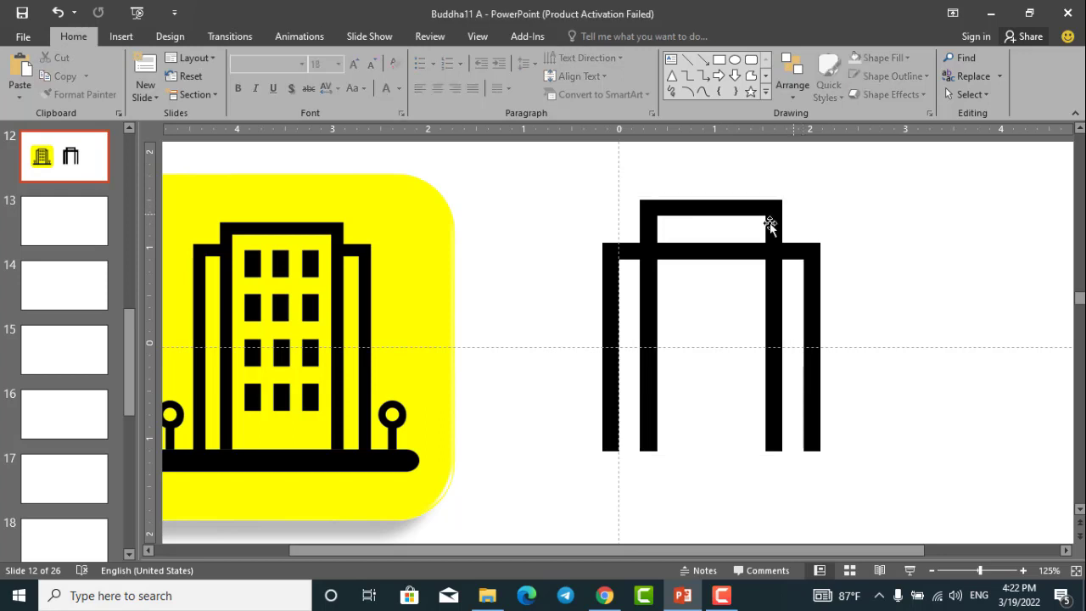
pyautogui.click(709, 244)
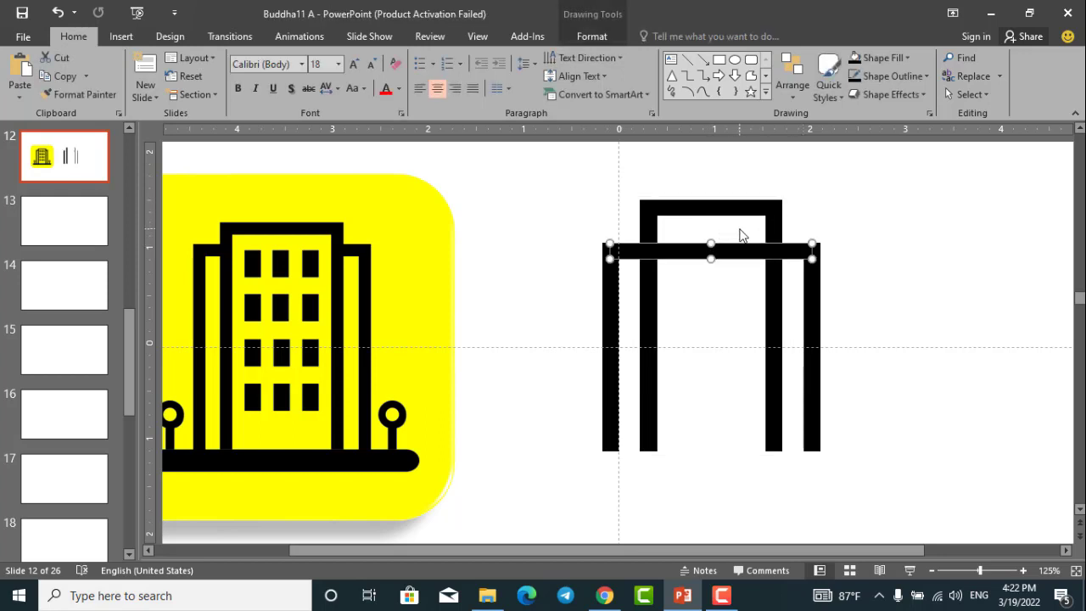
pyautogui.click(655, 288)
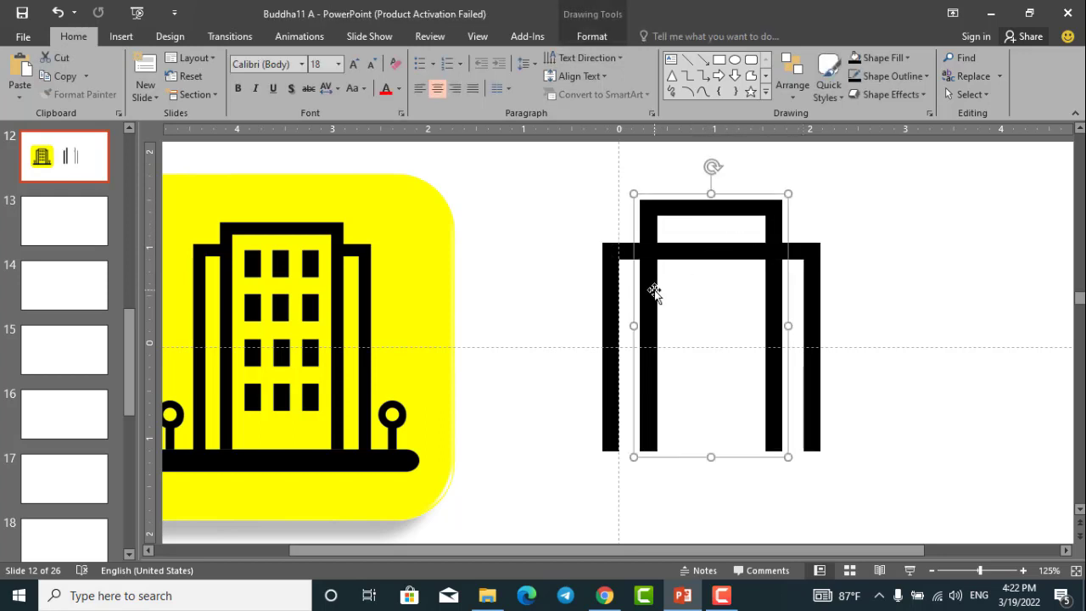
pyautogui.click(912, 275)
pyautogui.scroll(-4, 911, 274)
pyautogui.scroll(2, 683, 265)
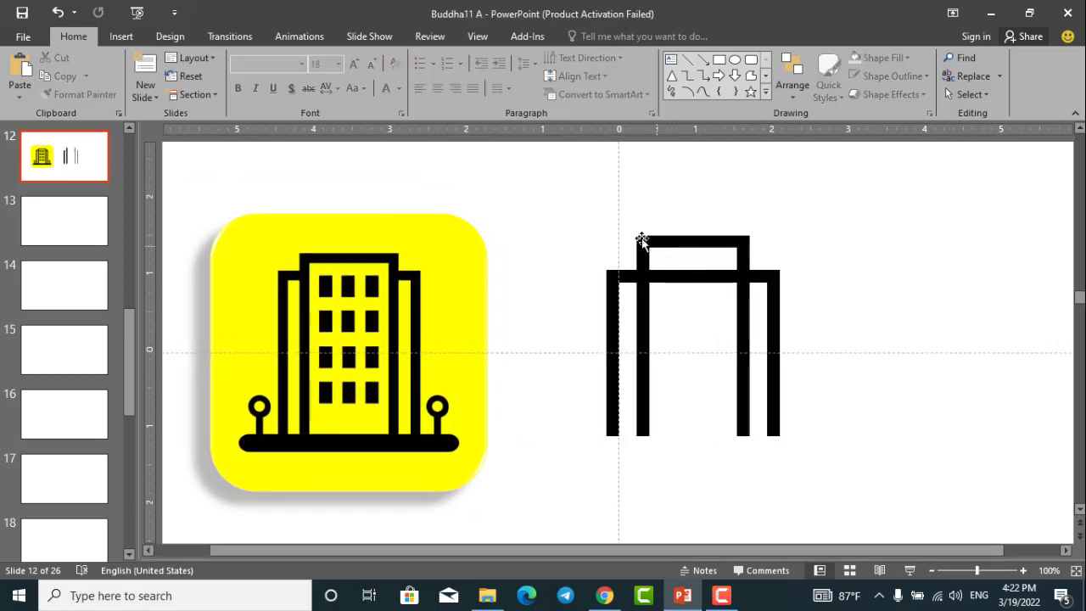
# Step: Draw a thin horizontal rounded rectangle with fully rounded ends as the ground bar directly beneath the building's vertical bars
pyautogui.click(751, 59)
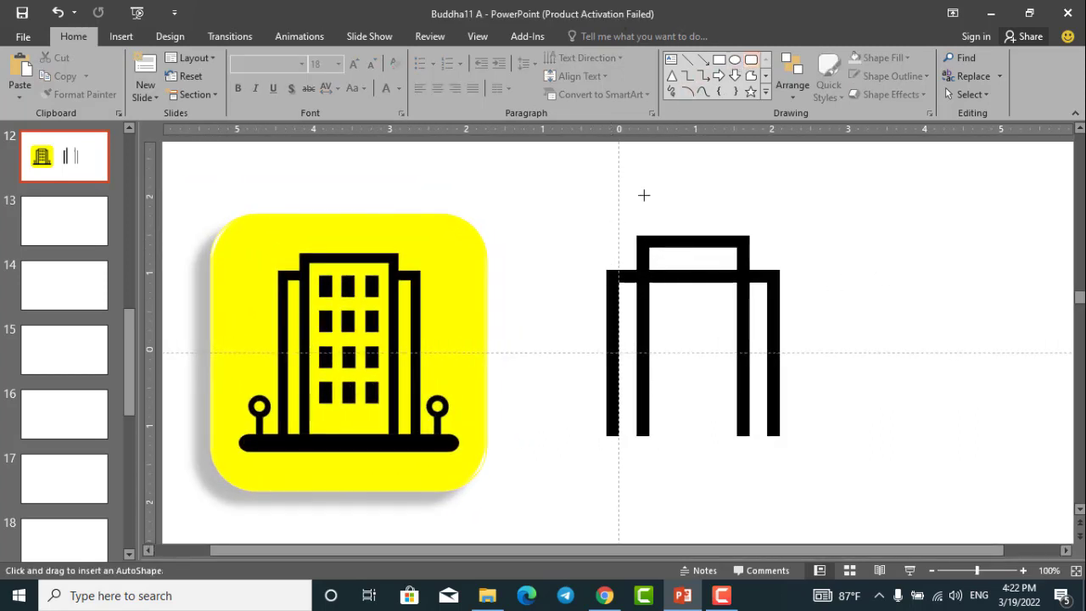
pyautogui.moveTo(589, 409)
pyautogui.mouseDown()
pyautogui.moveTo(787, 409)
pyautogui.moveTo(799, 435)
pyautogui.moveTo(800, 419)
pyautogui.mouseUp()
pyautogui.moveTo(768, 427); pyautogui.dragTo(749, 439)
pyautogui.scroll(10, 767, 438)
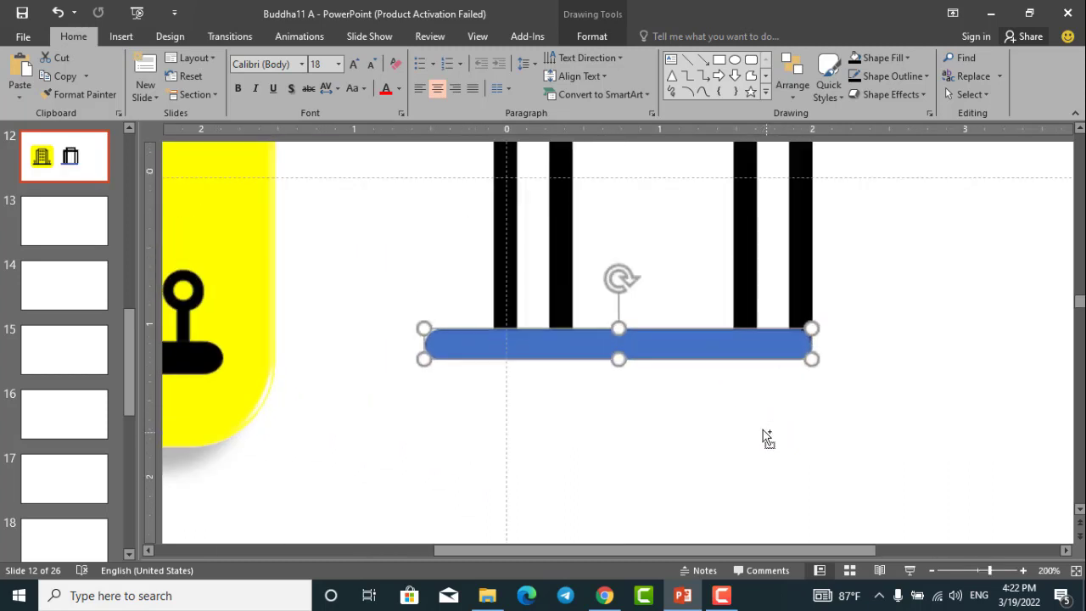
# Step: Thicken and widen the blue ground bar so it extends past both outer bars, and centre it under the building
pyautogui.moveTo(618, 360); pyautogui.dragTo(618, 376)
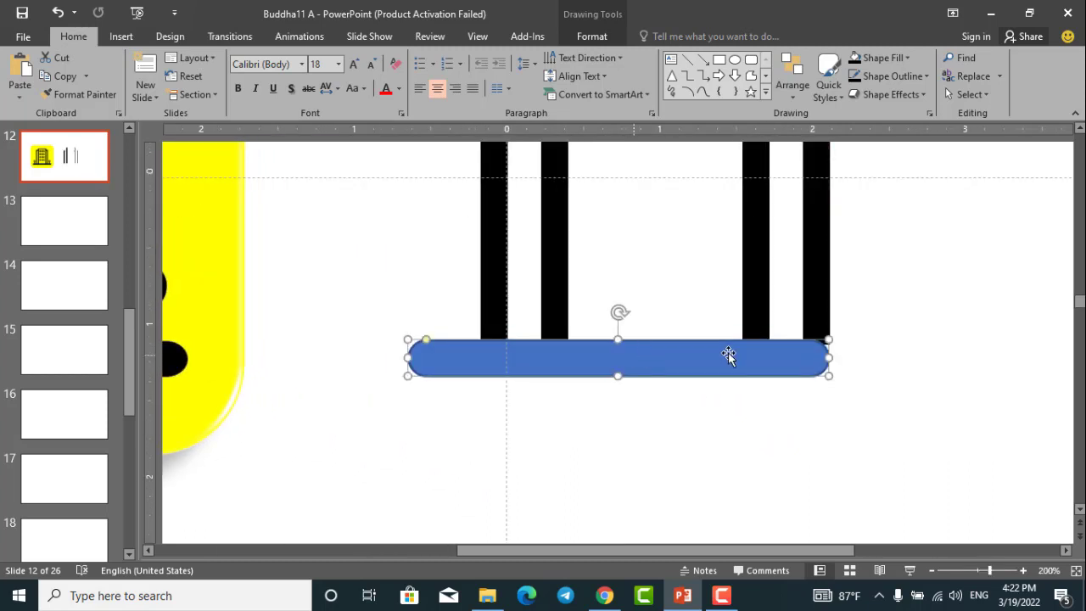
pyautogui.moveTo(830, 357); pyautogui.dragTo(911, 358)
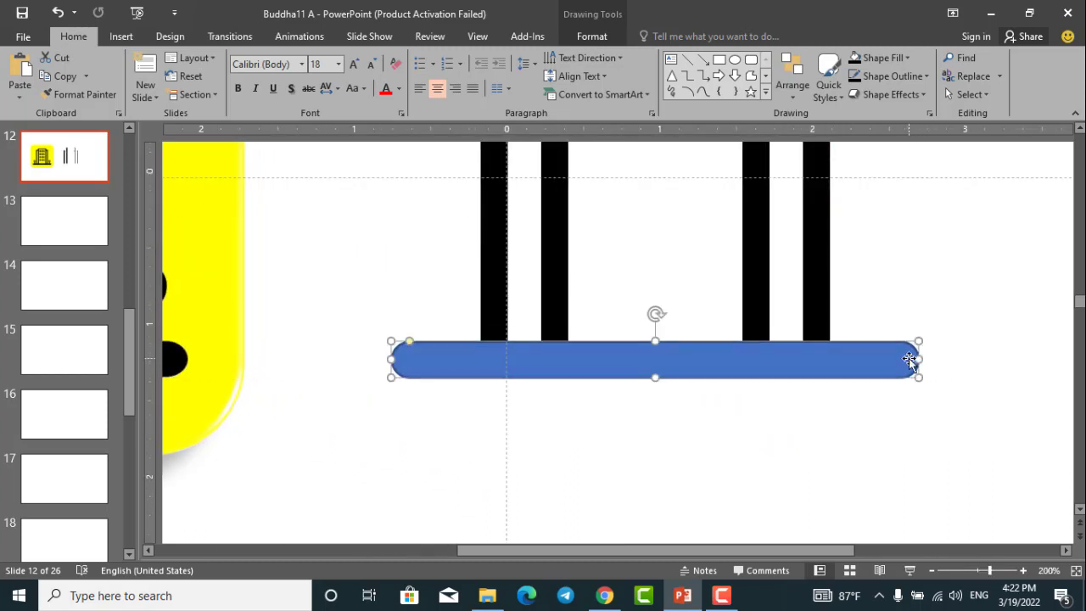
pyautogui.scroll(-10, 911, 360)
pyautogui.click(751, 400)
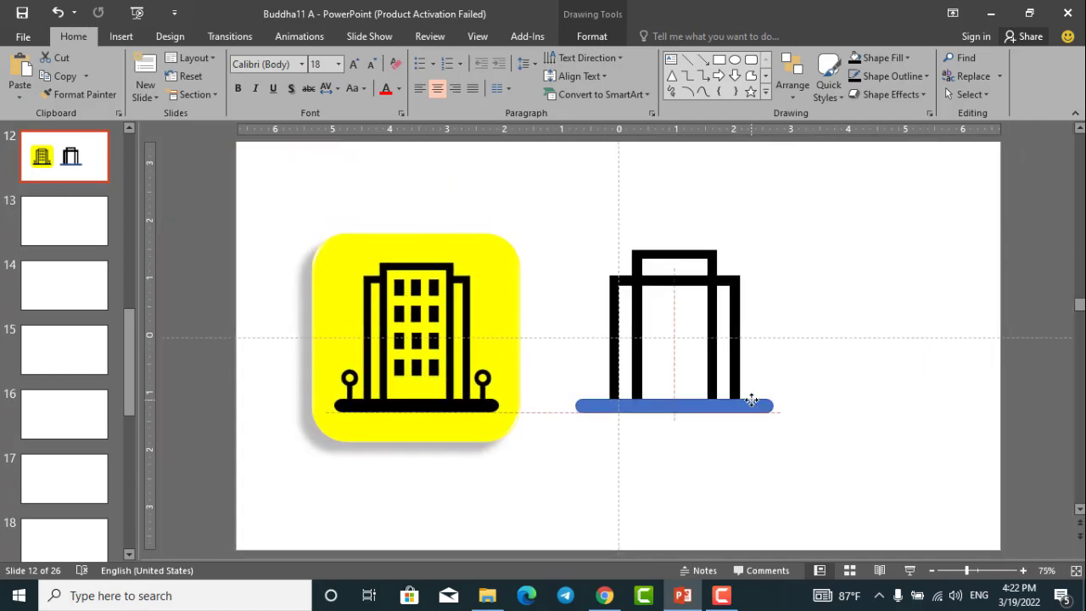
# Step: Fill the ground bar black and remove the outline from all shapes of the building drawing
pyautogui.click(591, 36)
pyautogui.click(376, 61)
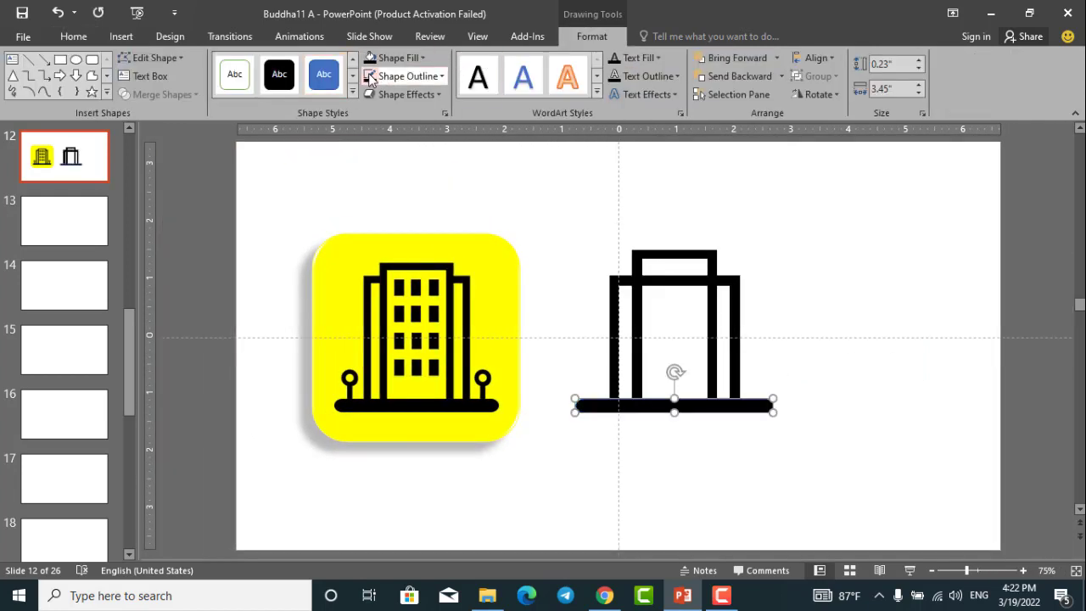
pyautogui.click(575, 223)
pyautogui.moveTo(562, 204); pyautogui.dragTo(862, 479)
pyautogui.click(591, 36)
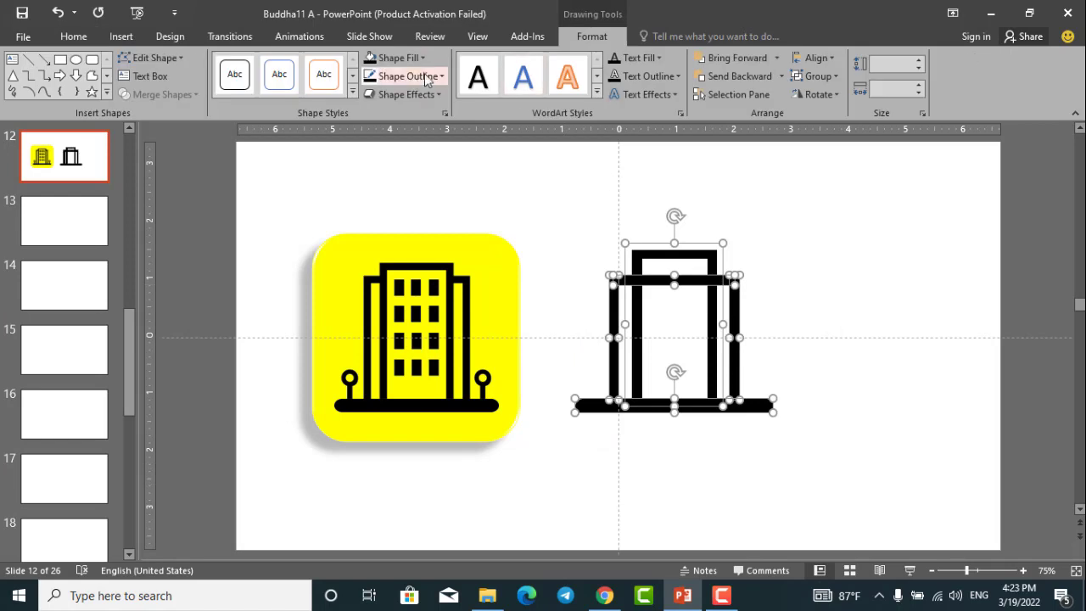
pyautogui.click(407, 76)
pyautogui.click(412, 245)
# Step: Nudge the ground bar up to meet the lower ends of the vertical bars, keeping it without an outline
pyautogui.click(676, 404)
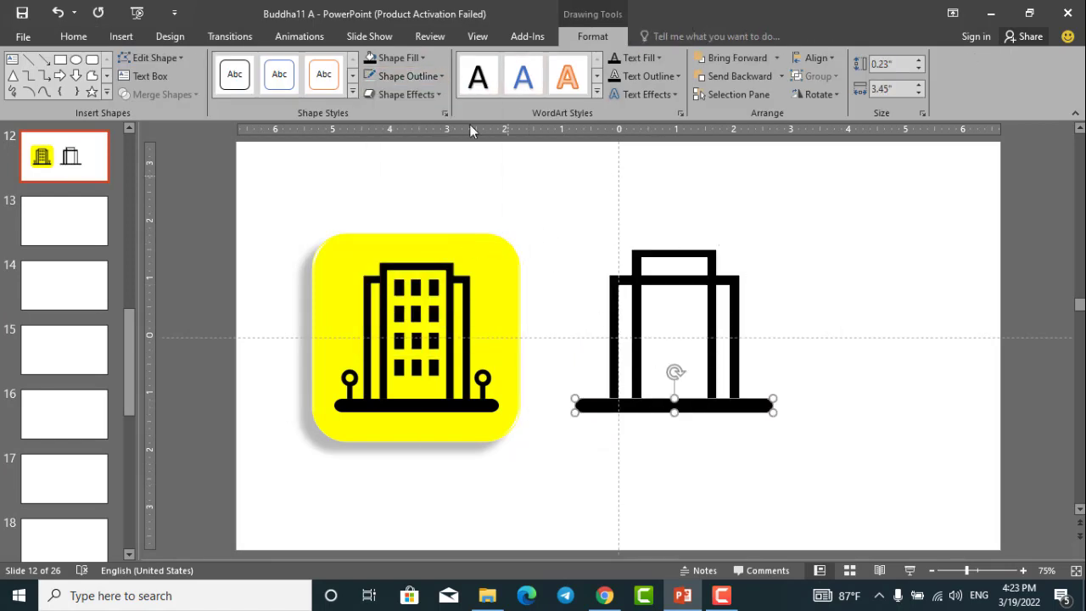
pyautogui.click(407, 76)
pyautogui.click(412, 245)
pyautogui.click(671, 310)
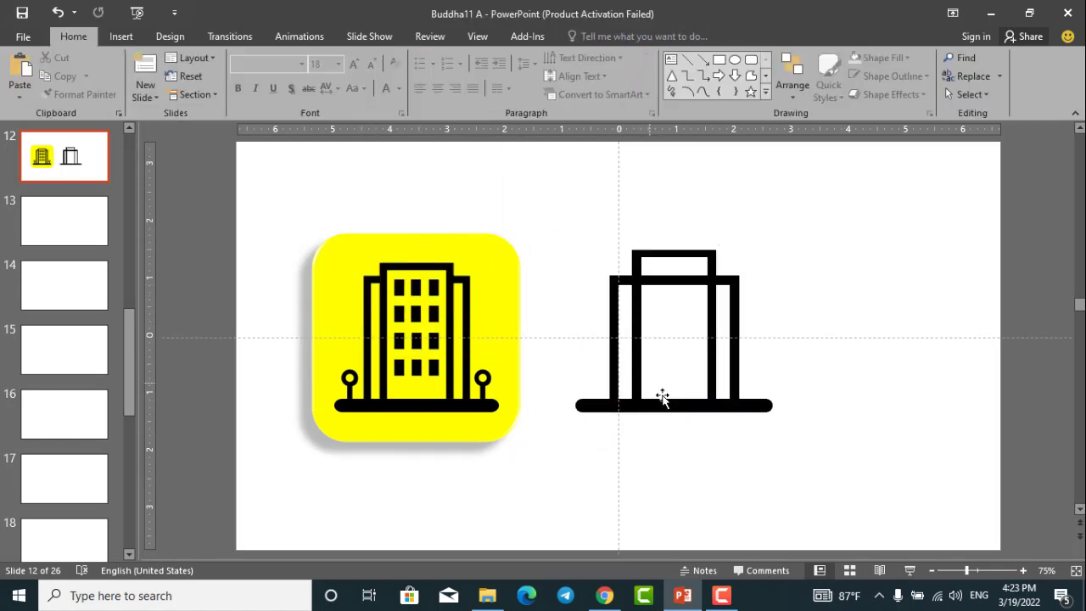
# Step: Shorten the lower crossbar to bridge only the left outer and inner bars, and place a copy between the right pair
pyautogui.scroll(4, 665, 411)
pyautogui.scroll(-4, 664, 412)
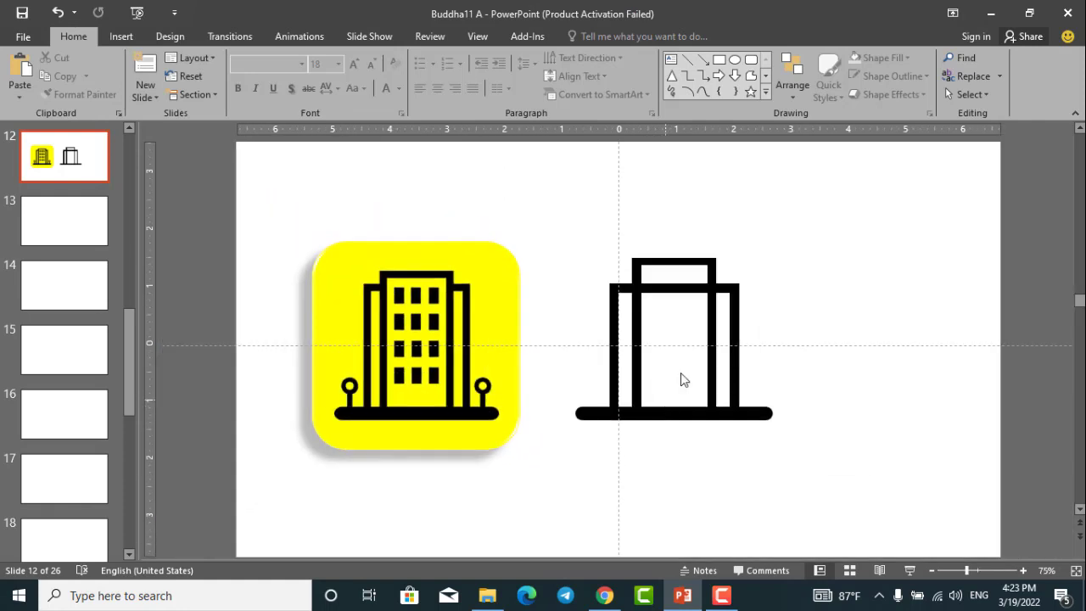
pyautogui.scroll(5, 696, 339)
pyautogui.click(713, 287)
pyautogui.scroll(10, 713, 288)
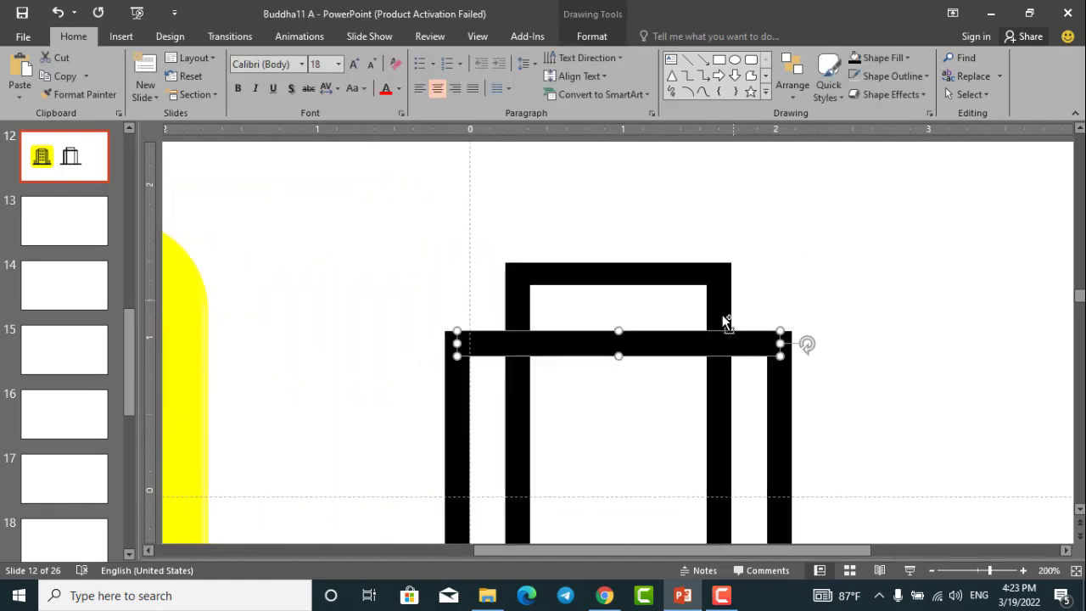
pyautogui.moveTo(942, 343); pyautogui.dragTo(428, 336)
pyautogui.moveTo(363, 347)
pyautogui.mouseDown()
pyautogui.moveTo(407, 391)
pyautogui.moveTo(778, 374)
pyautogui.moveTo(844, 337)
pyautogui.mouseUp()
pyautogui.click(859, 271)
# Step: Draw a narrow vertical rectangle about 0.37" tall and 0.11" wide on the ground bar's left end and fill it black
pyautogui.scroll(-12, 859, 271)
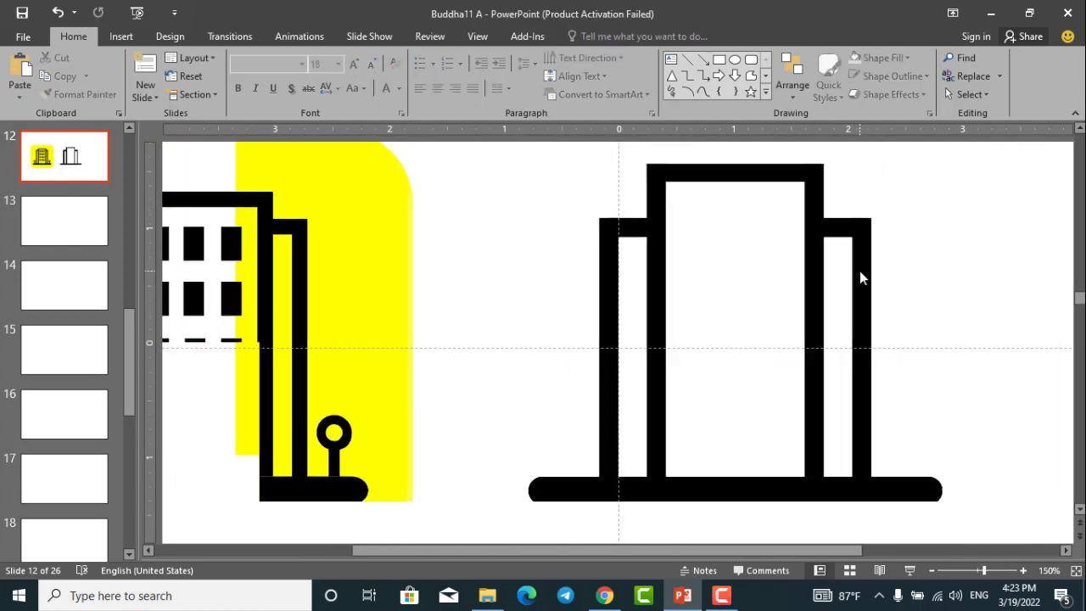
pyautogui.scroll(3, 782, 288)
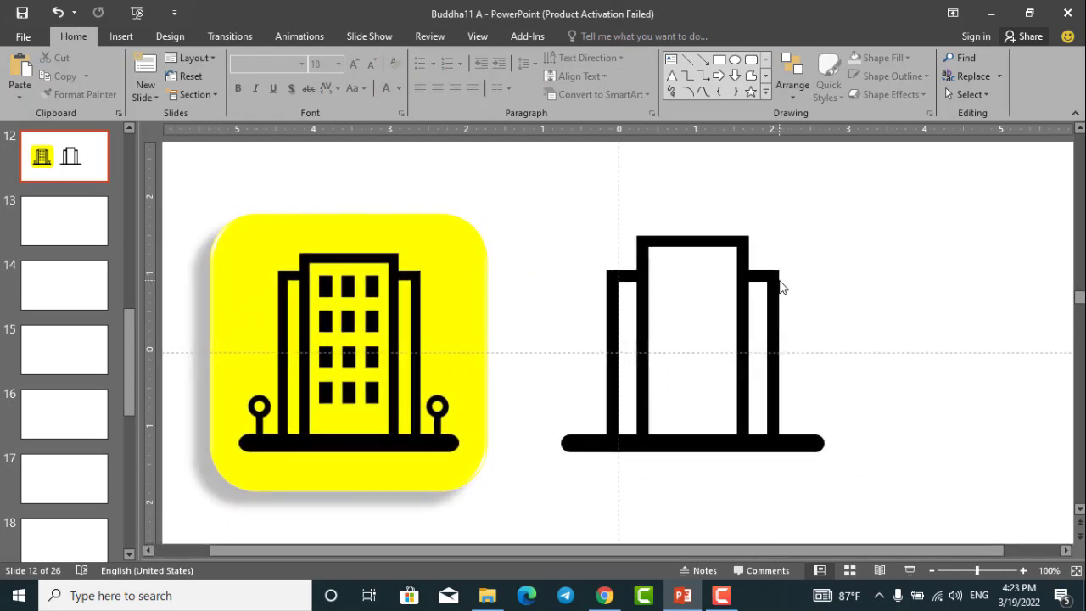
pyautogui.click(719, 60)
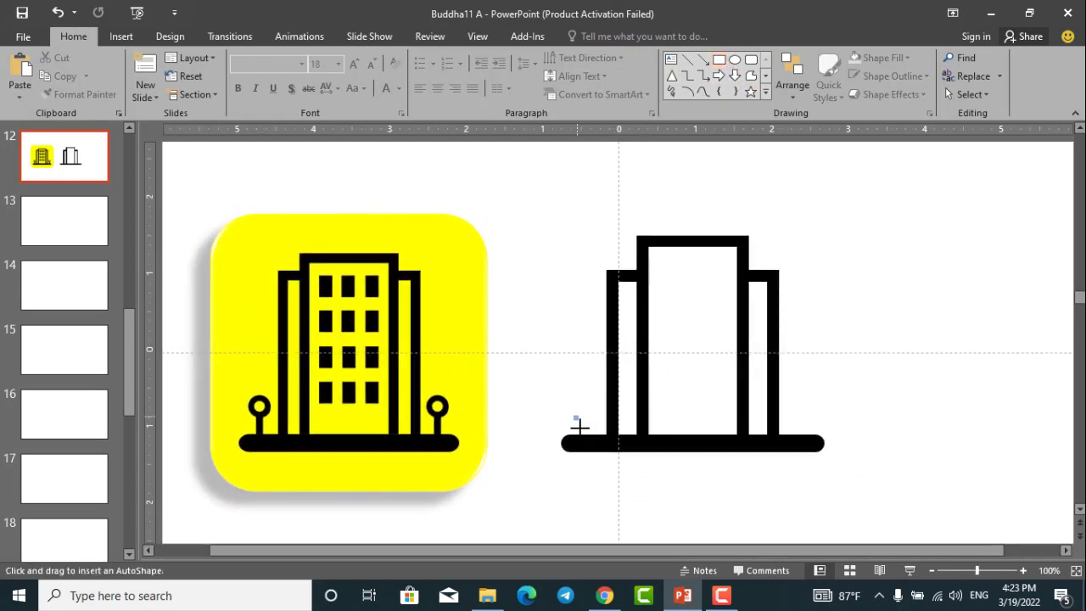
pyautogui.moveTo(573, 411); pyautogui.dragTo(585, 446)
pyautogui.scroll(15, 579, 428)
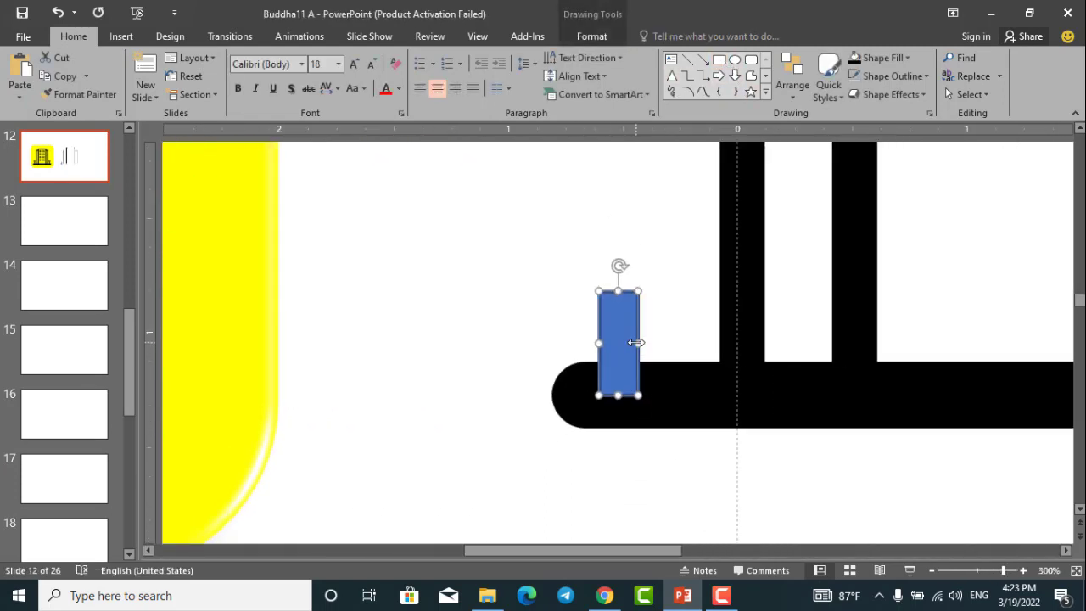
pyautogui.scroll(-5, 636, 342)
pyautogui.scroll(4, 636, 343)
pyautogui.moveTo(637, 343); pyautogui.dragTo(634, 312)
pyautogui.click(591, 35)
pyautogui.click(392, 57)
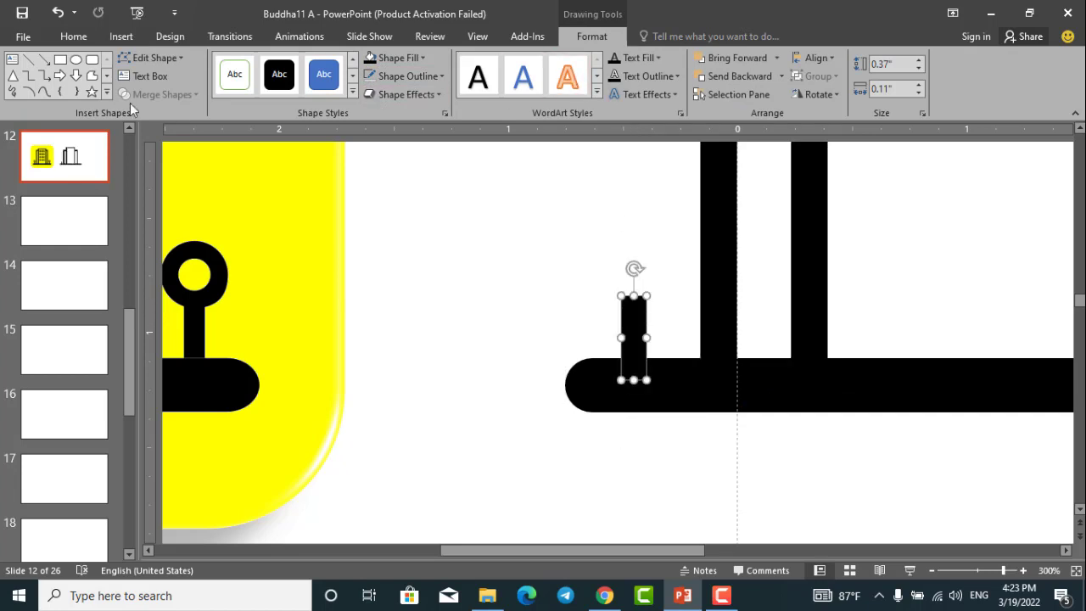
# Step: Add a black Donut shape about 0.32" across on top of the small post, adjusting its size, hole and position
pyautogui.click(106, 93)
pyautogui.click(31, 241)
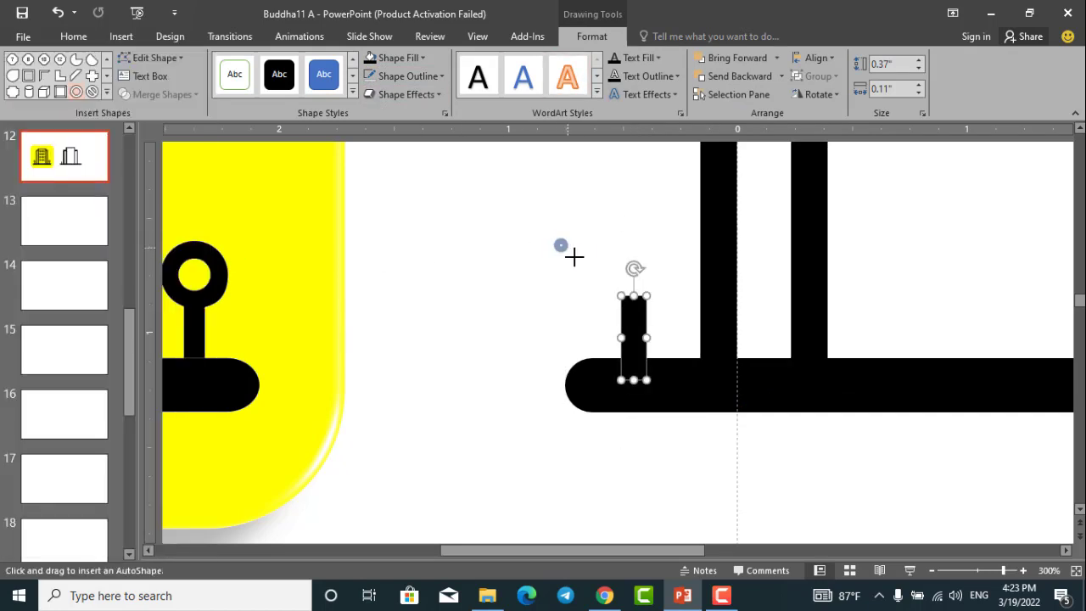
pyautogui.moveTo(556, 240)
pyautogui.mouseDown()
pyautogui.moveTo(609, 293)
pyautogui.moveTo(571, 267)
pyautogui.moveTo(647, 273)
pyautogui.moveTo(667, 251)
pyautogui.moveTo(652, 268)
pyautogui.mouseUp()
pyautogui.click(369, 58)
pyautogui.scroll(1, 648, 268)
pyautogui.moveTo(629, 309); pyautogui.dragTo(622, 306)
pyautogui.moveTo(591, 342); pyautogui.dragTo(597, 342)
pyautogui.moveTo(570, 381); pyautogui.dragTo(584, 365)
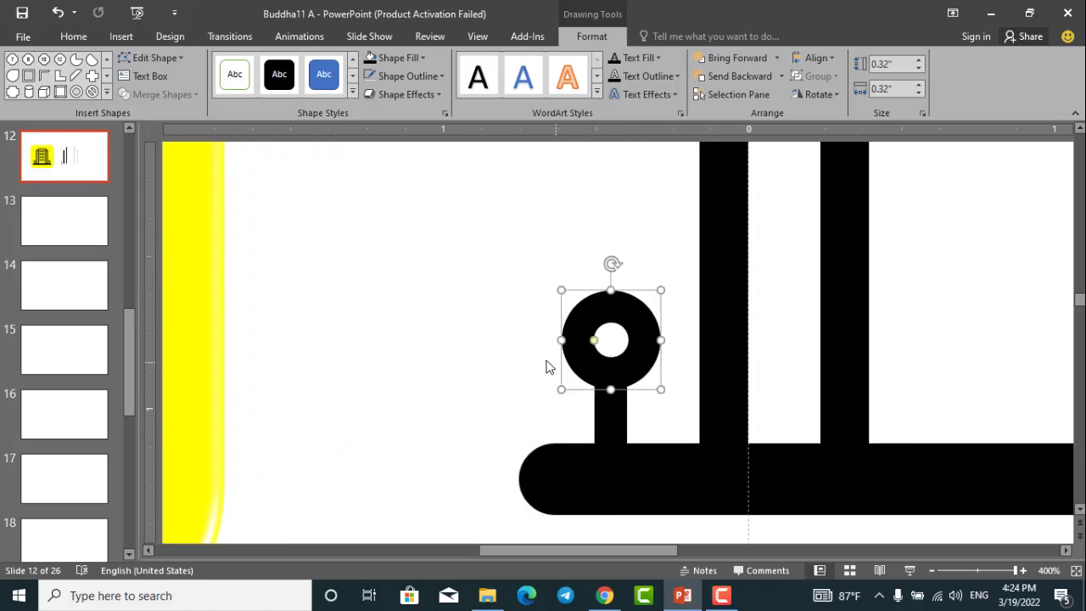
# Step: Fine-tune the ring's position so it sits slightly higher and centred on its post
pyautogui.click(551, 364)
pyautogui.scroll(-3, 547, 366)
pyautogui.scroll(2, 550, 390)
pyautogui.scroll(-2, 550, 382)
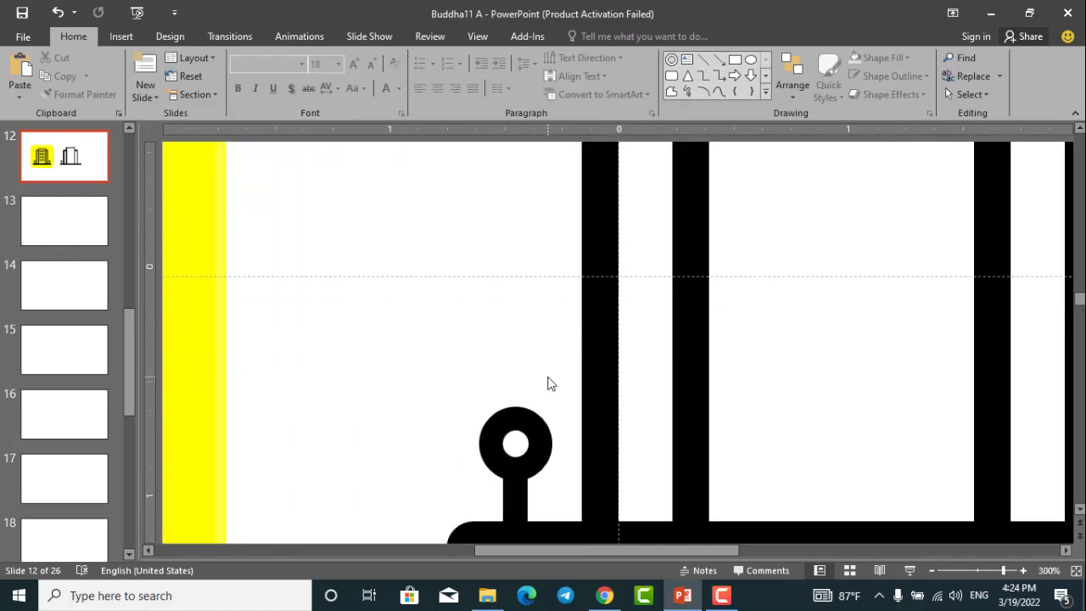
pyautogui.scroll(-2, 550, 383)
pyautogui.click(570, 435)
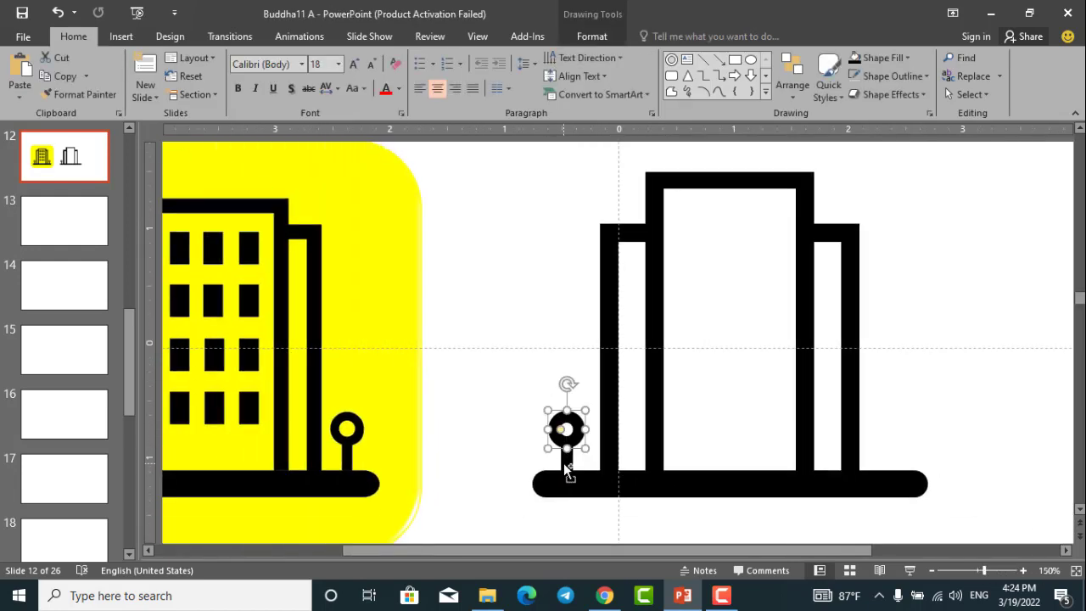
pyautogui.scroll(1, 566, 469)
pyautogui.click(565, 405)
pyautogui.click(616, 379)
pyautogui.keyDown('shift'); pyautogui.click(613, 351); pyautogui.keyUp('shift')
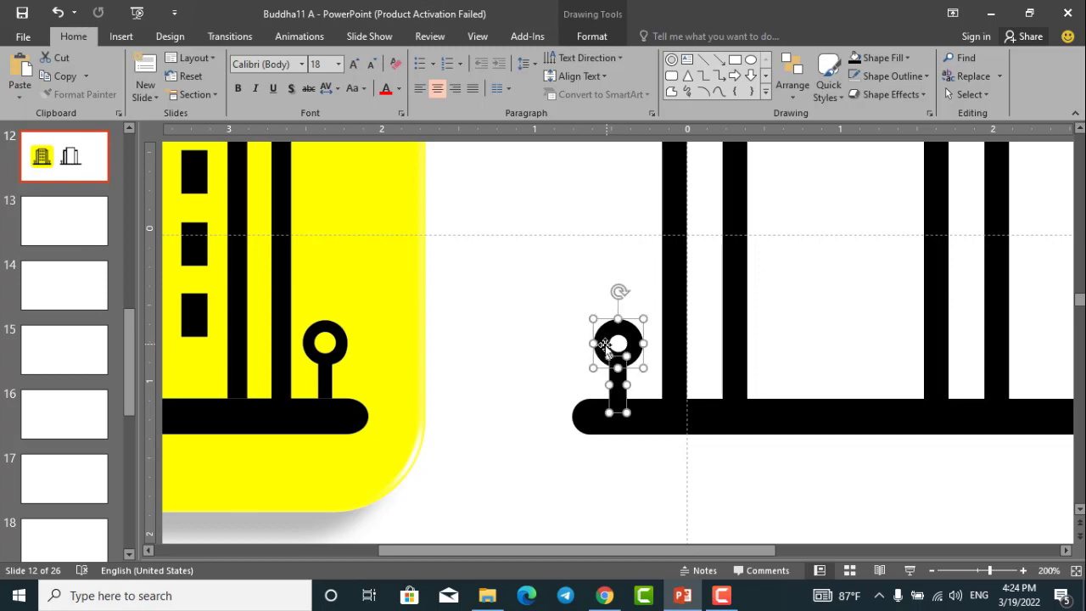
pyautogui.moveTo(605, 348); pyautogui.dragTo(604, 346)
pyautogui.click(585, 360)
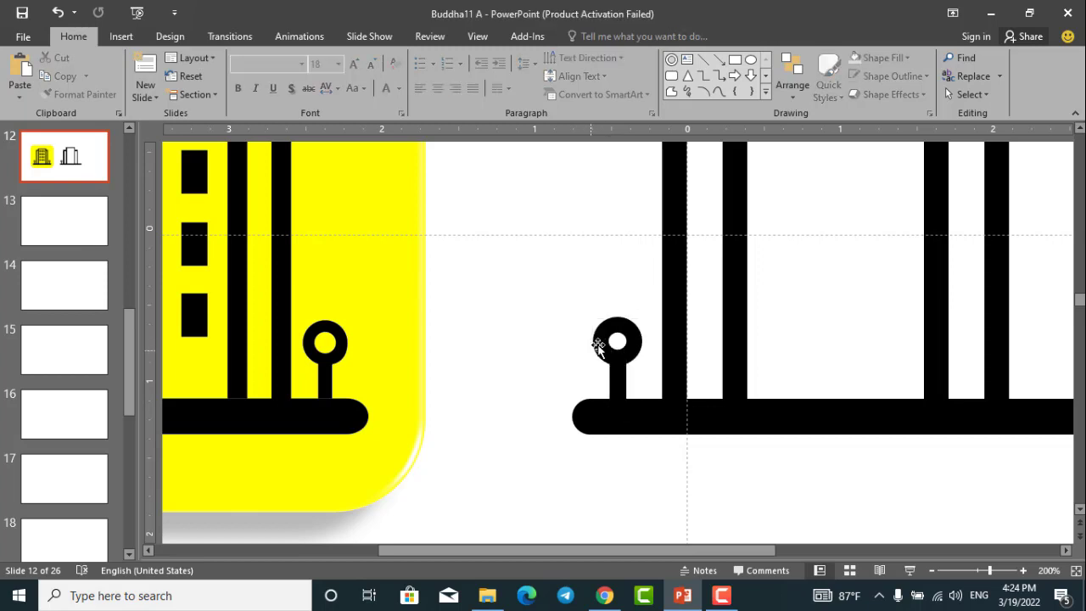
# Step: Widen the ring's hole so its band is thinner, like the trees in the yellow reference icon
pyautogui.scroll(2, 588, 358)
pyautogui.scroll(-3, 579, 367)
pyautogui.click(467, 418)
pyautogui.moveTo(467, 418); pyautogui.dragTo(459, 420)
pyautogui.scroll(-4, 511, 335)
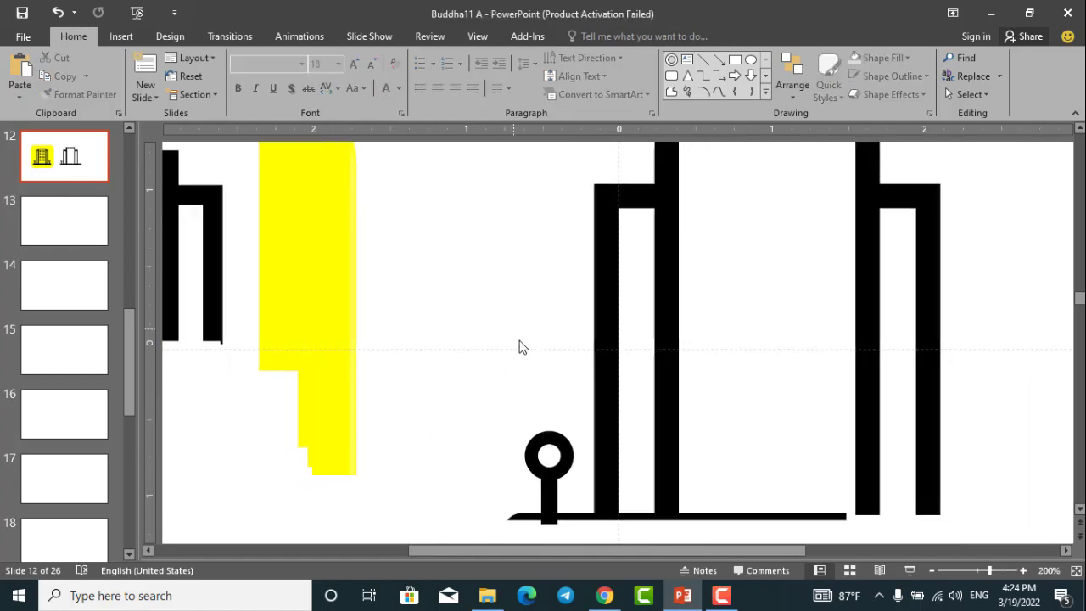
# Step: Merge the ring and its post into one tree shape and place a level copy on the ground bar's right end
pyautogui.keyDown('shift'); pyautogui.click(573, 418); pyautogui.keyUp('shift')
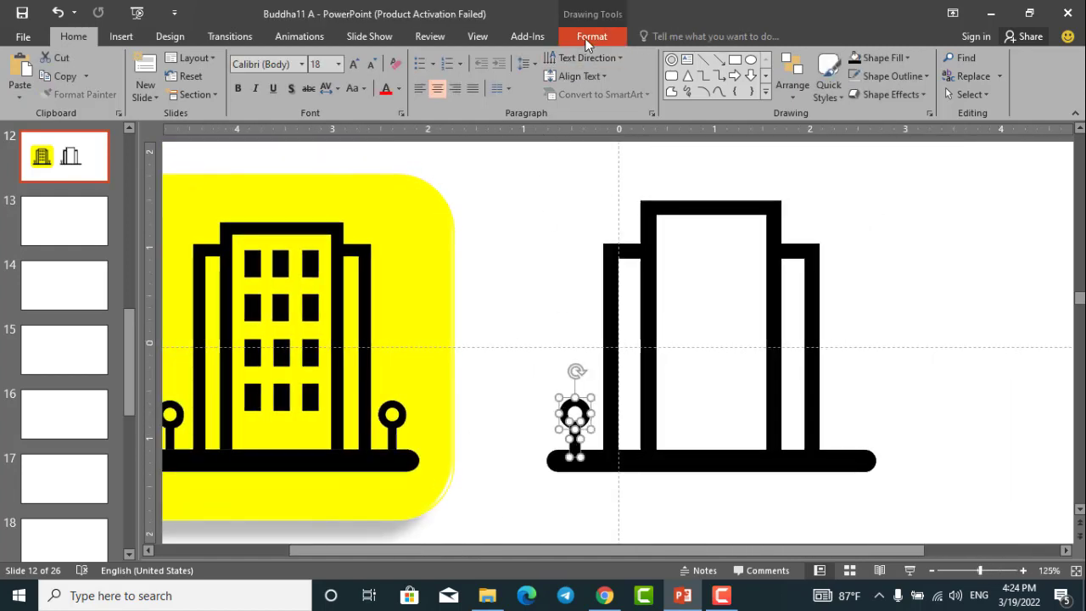
pyautogui.click(591, 36)
pyautogui.click(161, 94)
pyautogui.click(161, 134)
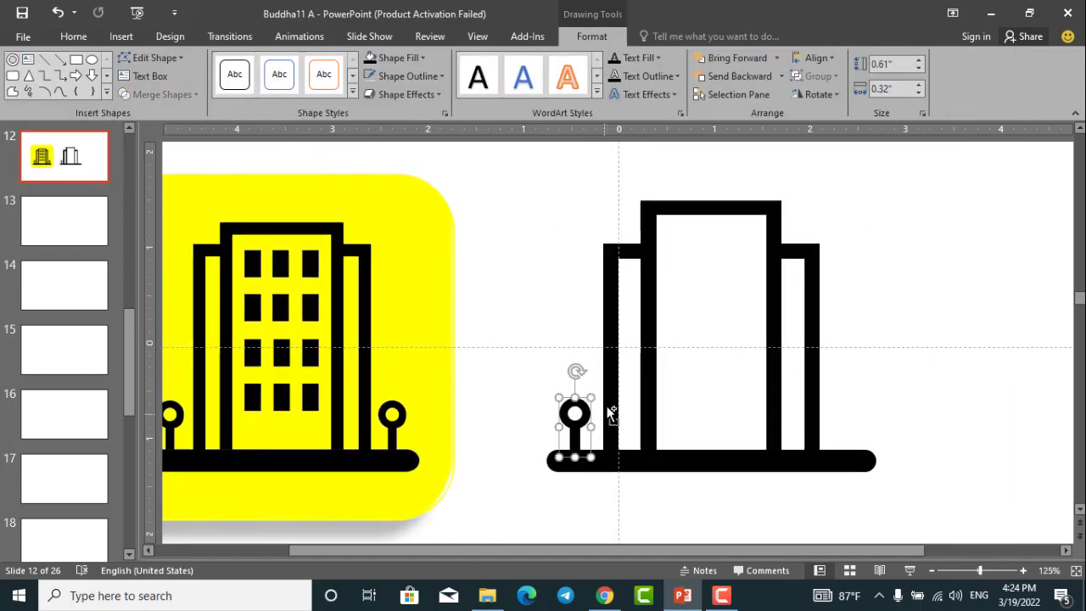
pyautogui.moveTo(576, 428); pyautogui.dragTo(848, 413)
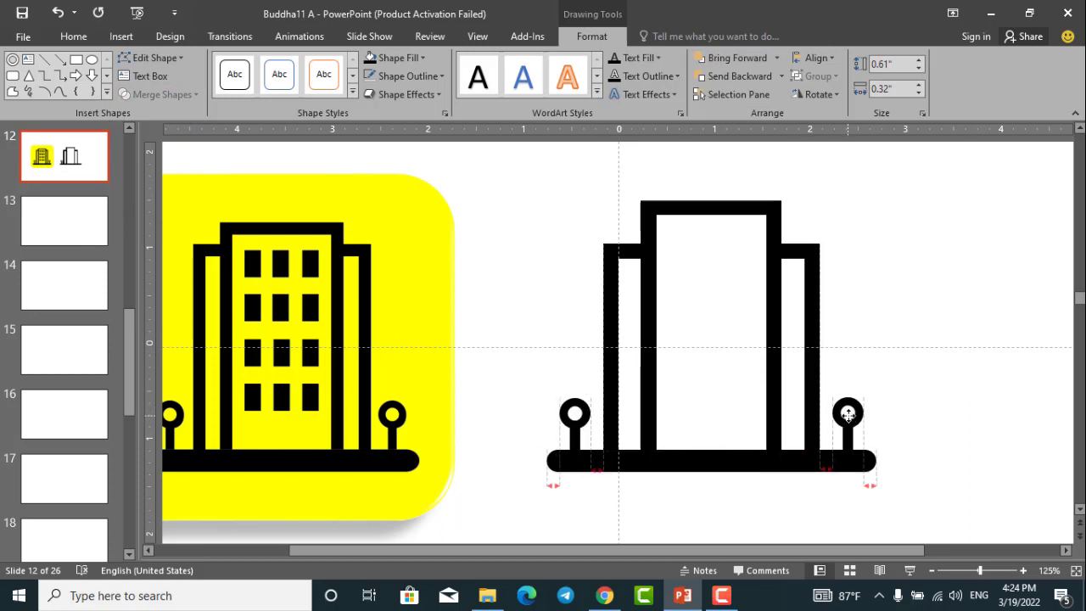
pyautogui.click(903, 403)
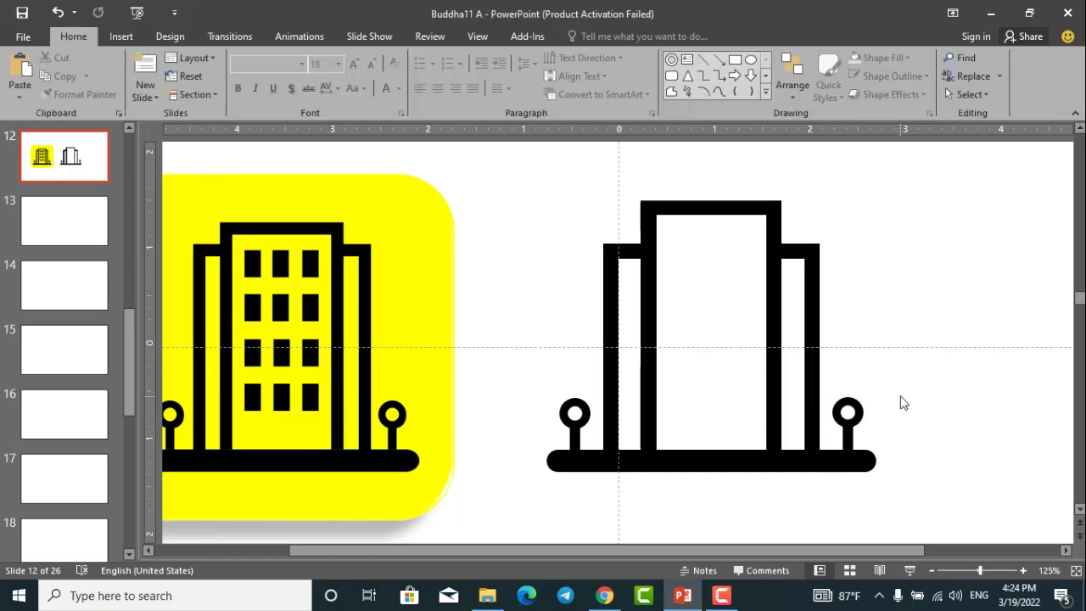
# Step: Draw a black vertical rectangle about 0.39" tall and 0.19" wide as a window in the central tower's upper-left corner
pyautogui.scroll(-5, 904, 403)
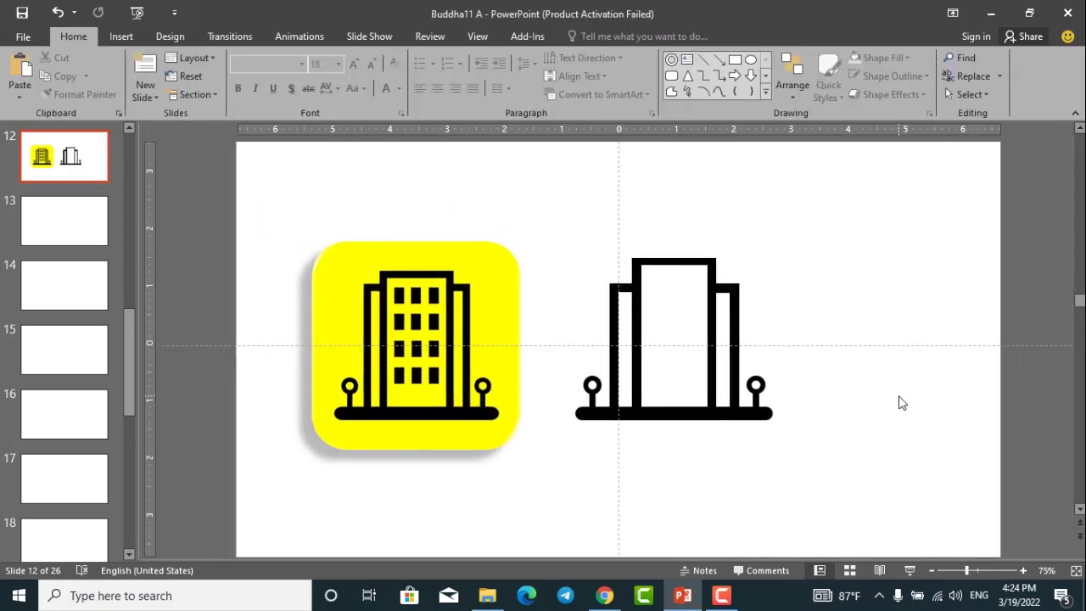
pyautogui.scroll(3, 691, 288)
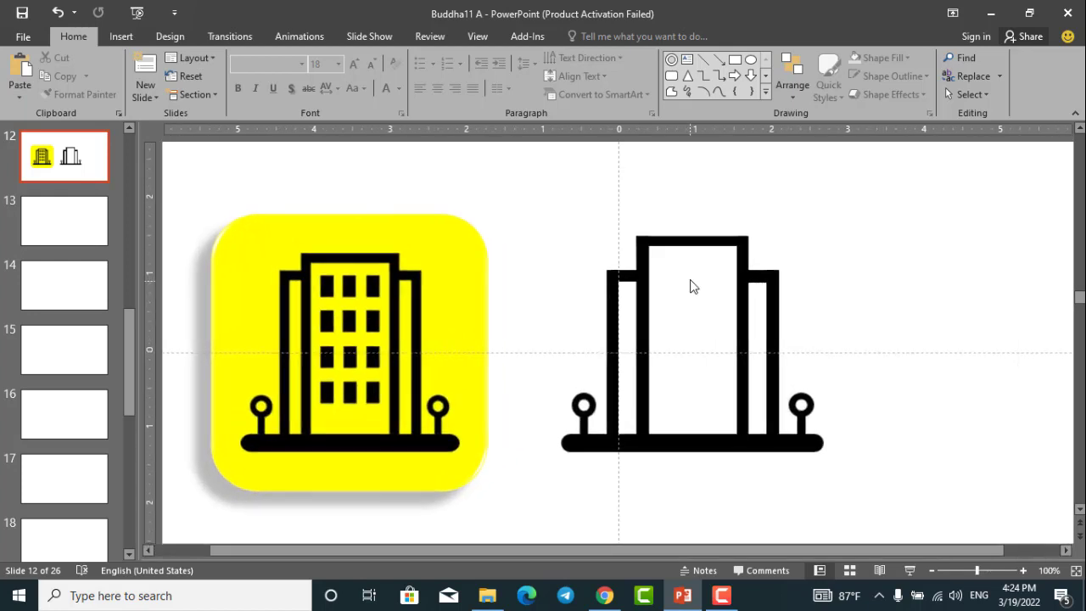
pyautogui.click(734, 61)
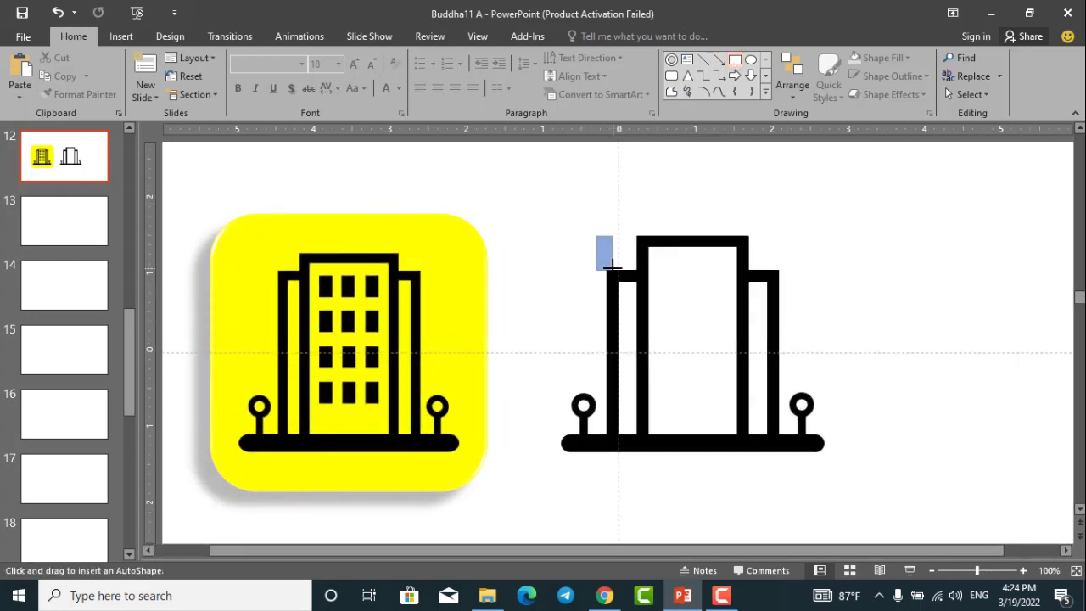
pyautogui.moveTo(613, 267); pyautogui.dragTo(614, 271)
pyautogui.click(590, 36)
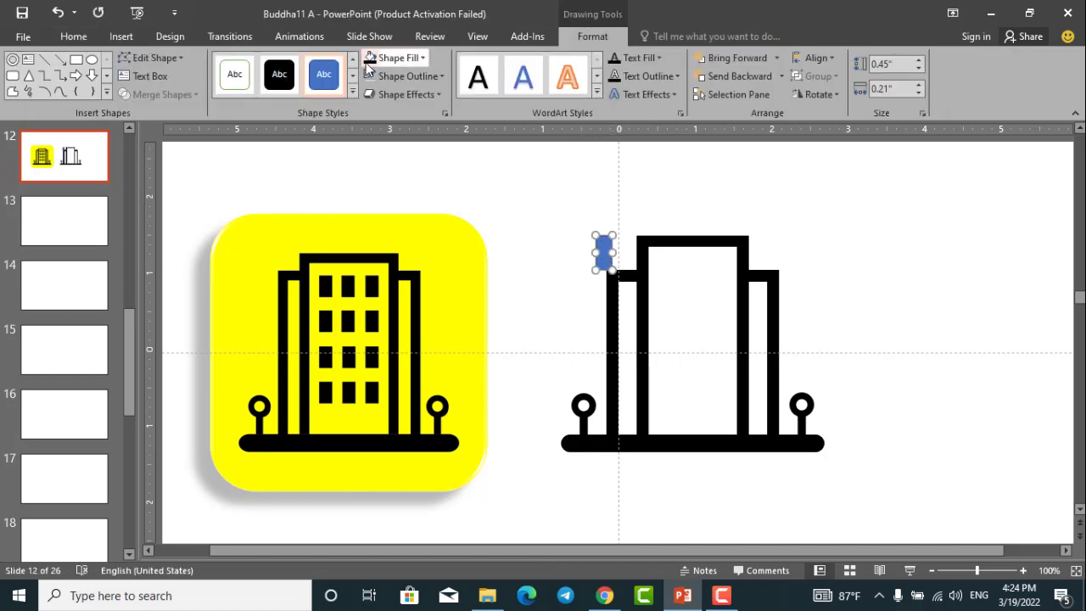
pyautogui.click(369, 59)
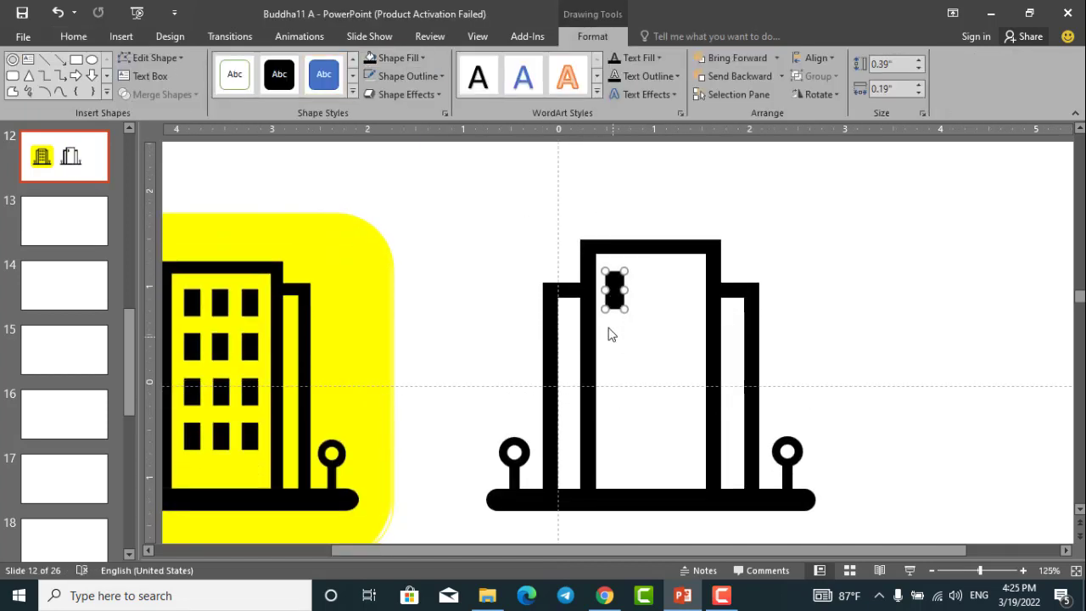
pyautogui.scroll(-3, 602, 308)
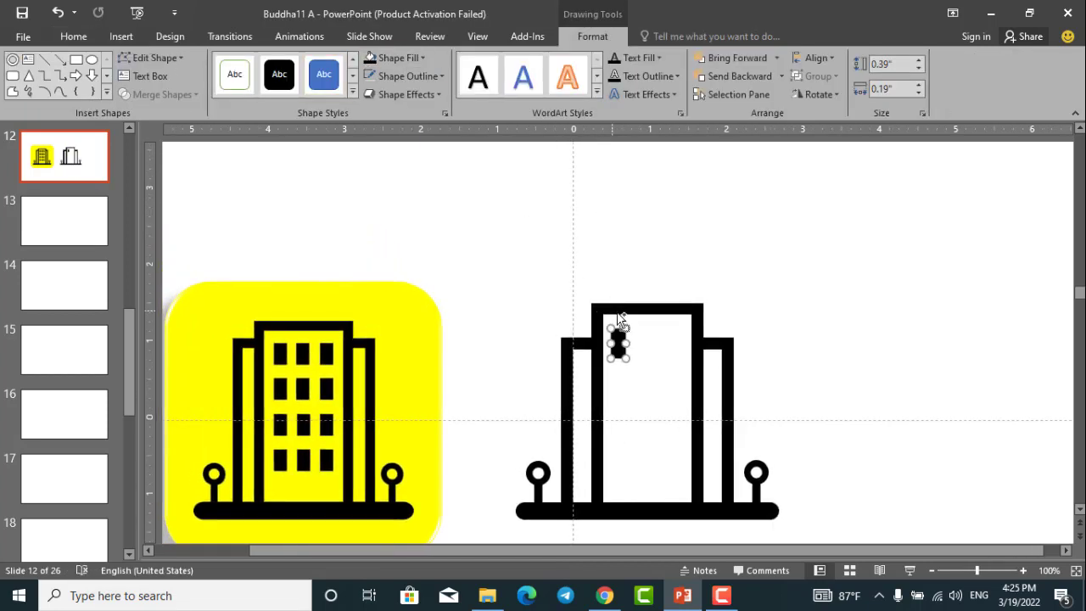
pyautogui.scroll(10, 617, 318)
# Step: Duplicate the window to form an evenly spaced top row of three, and delete the extra copy beneath the first one
pyautogui.hotkey('ctrl', 'd')
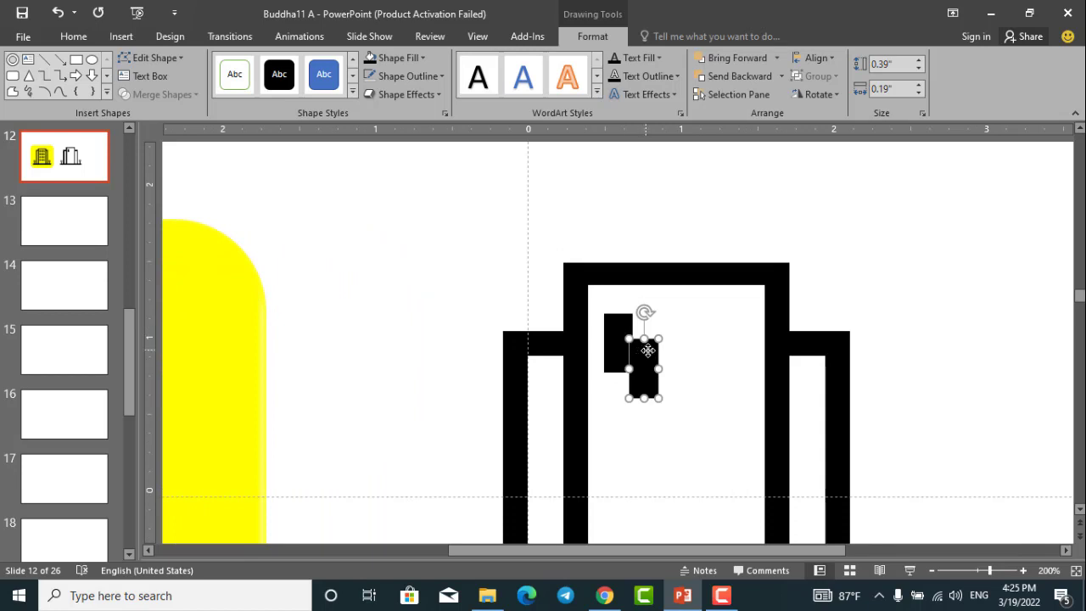
pyautogui.moveTo(647, 350); pyautogui.dragTo(678, 324)
pyautogui.hotkey('ctrl', 'd')
pyautogui.moveTo(651, 379); pyautogui.dragTo(622, 446)
pyautogui.moveTo(704, 376); pyautogui.dragTo(730, 351)
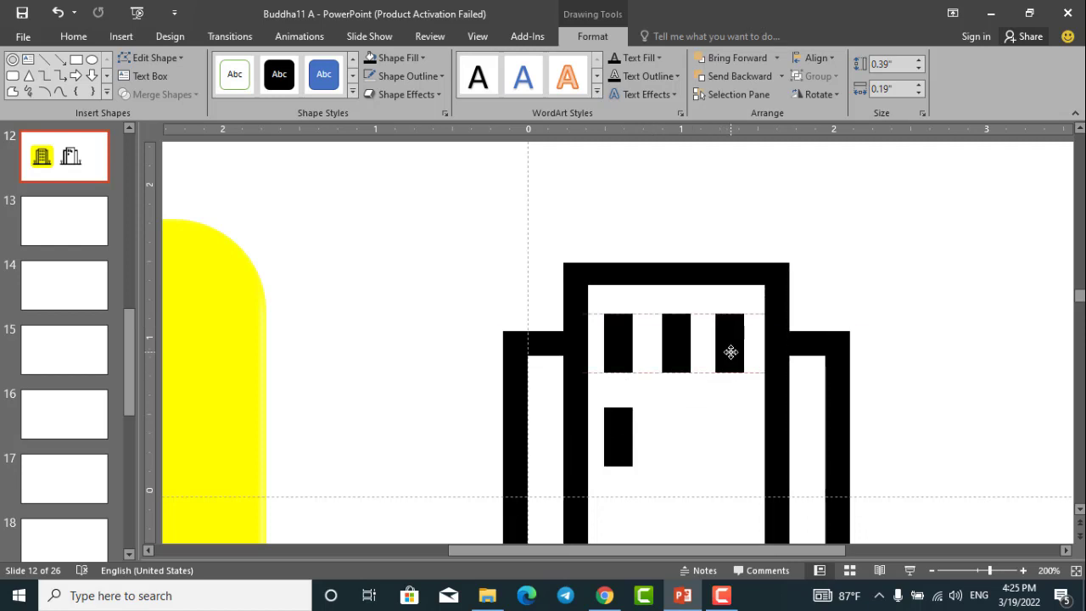
pyautogui.click(733, 351)
pyautogui.click(623, 413)
pyautogui.press('Delete')
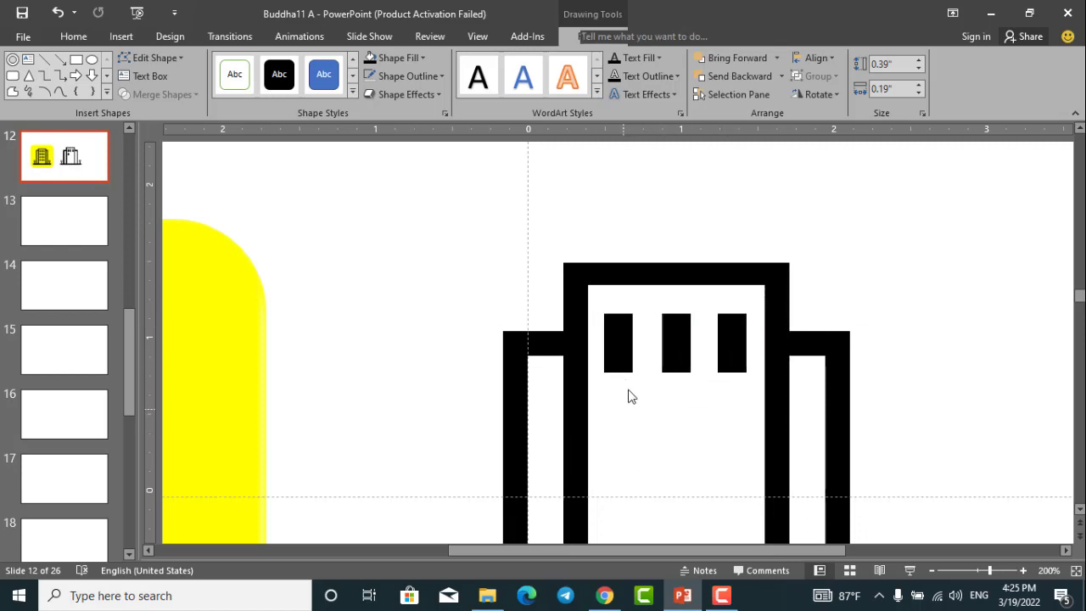
# Step: Shorten the three windows in the central tower's top row slightly, keeping their upper edges in place
pyautogui.scroll(-5, 635, 359)
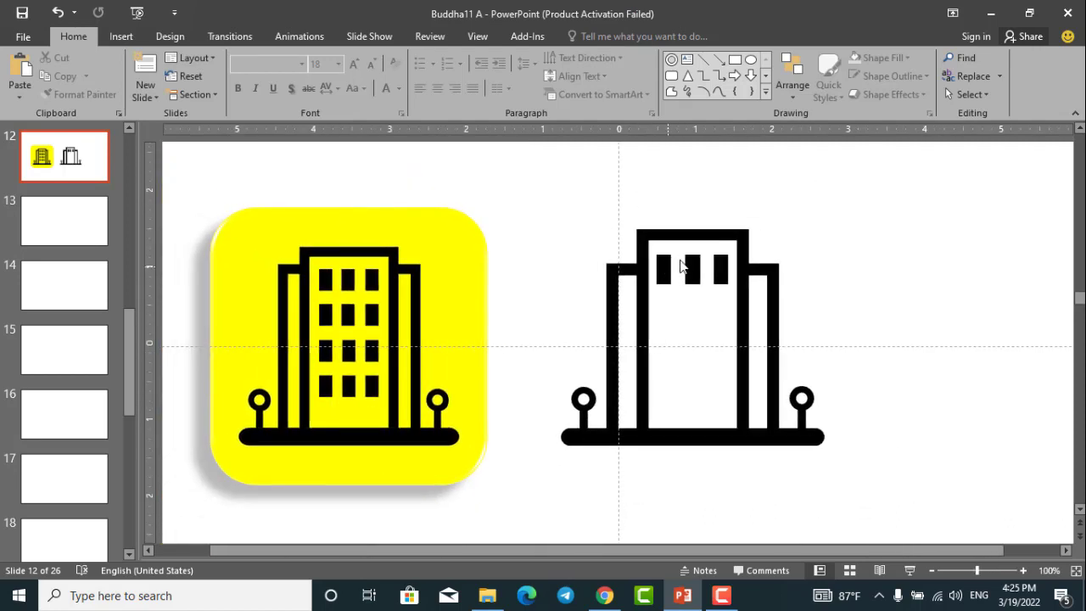
pyautogui.scroll(5, 682, 267)
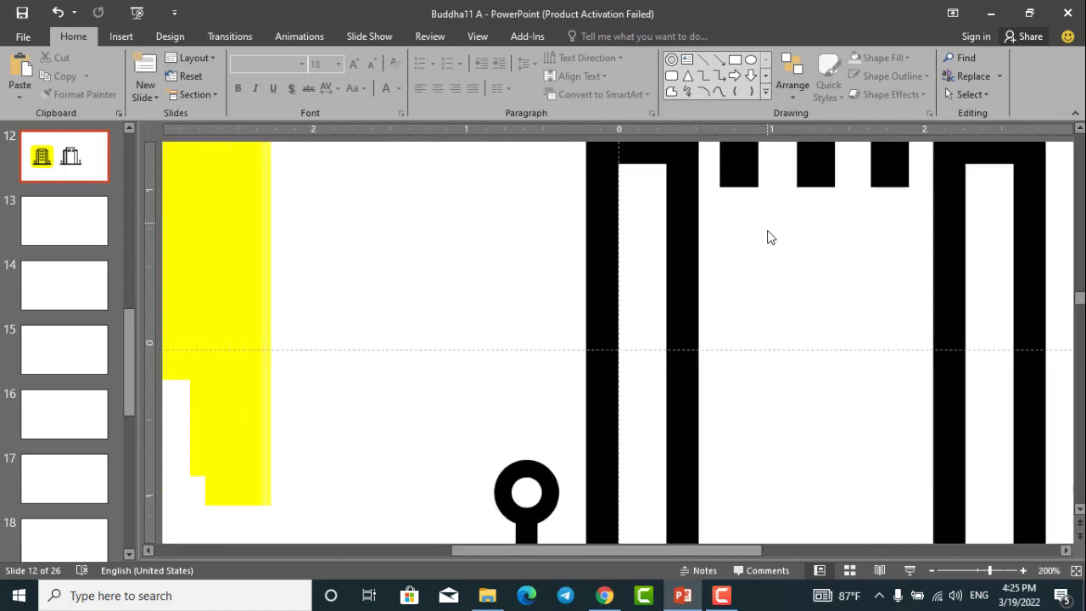
pyautogui.moveTo(667, 549); pyautogui.dragTo(747, 547)
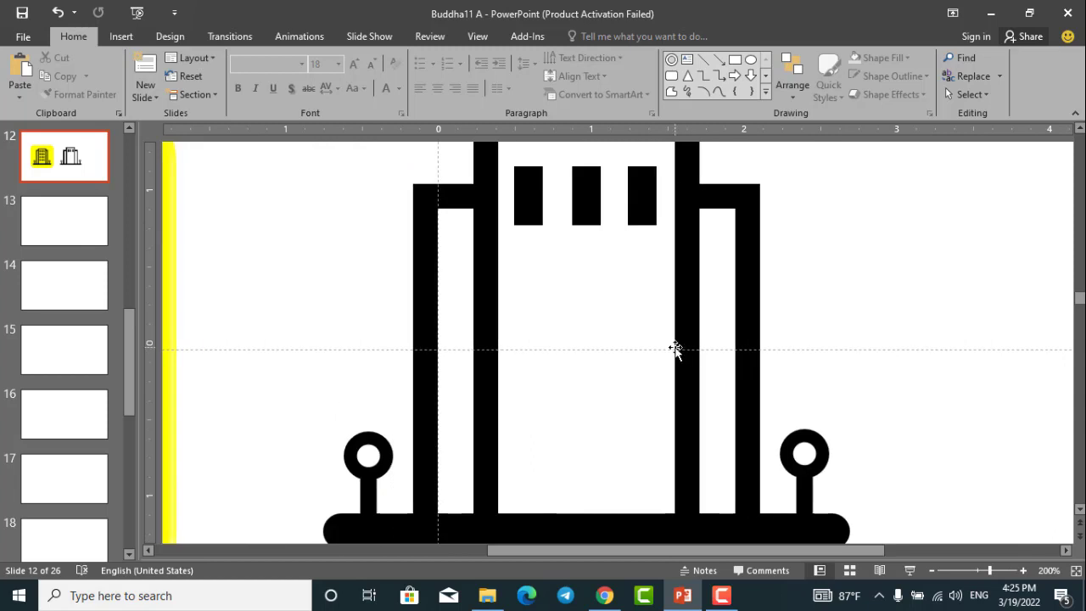
pyautogui.scroll(1, 675, 349)
pyautogui.click(540, 269)
pyautogui.keyDown('shift'); pyautogui.click(590, 263); pyautogui.keyUp('shift')
pyautogui.keyDown('shift'); pyautogui.click(642, 256); pyautogui.keyUp('shift')
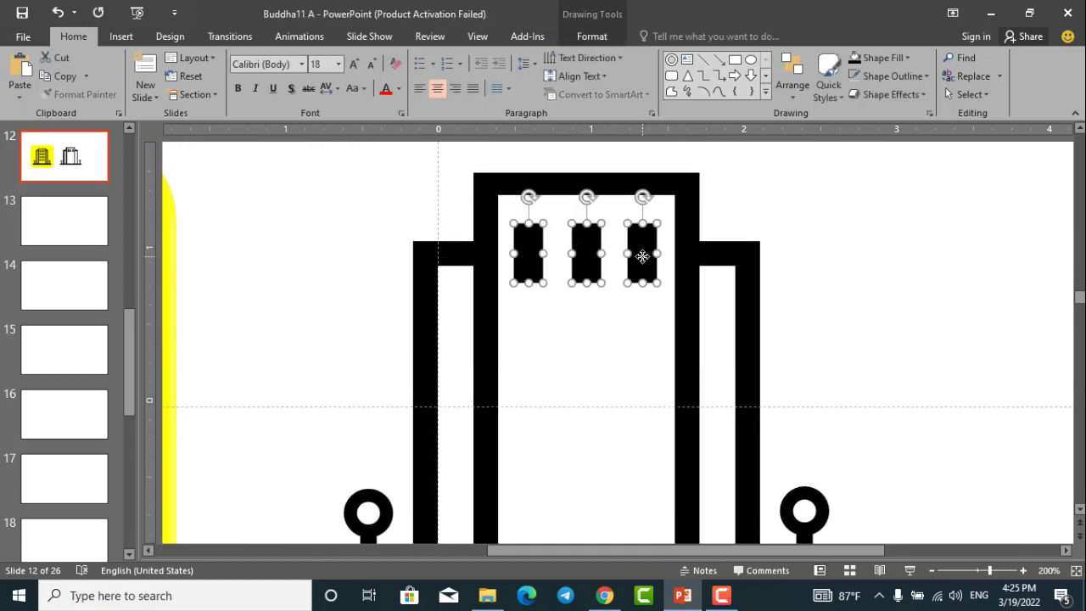
pyautogui.moveTo(642, 282); pyautogui.dragTo(642, 276)
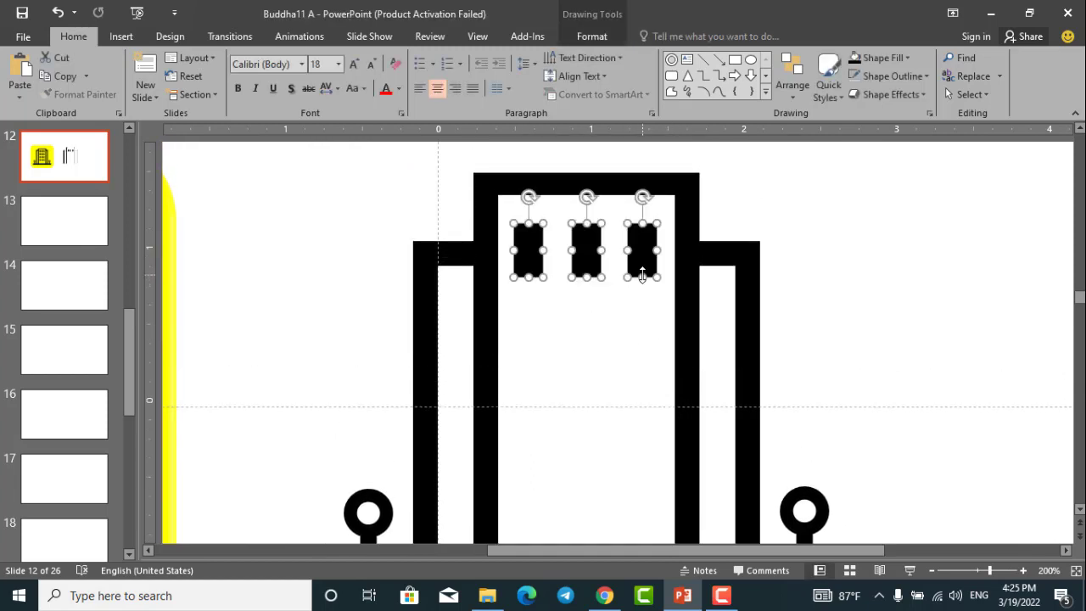
# Step: Duplicate the window row down the central tower as grouped copies to make four rows of three windows
pyautogui.hotkey('ctrl', 'd')
pyautogui.scroll(-1, 637, 277)
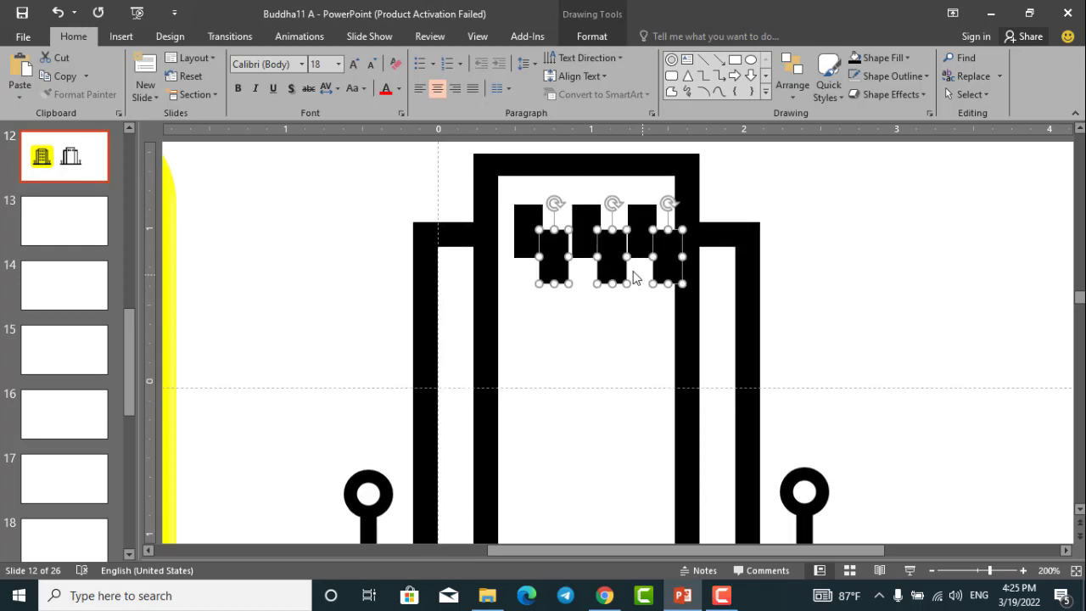
pyautogui.moveTo(630, 275); pyautogui.dragTo(592, 405)
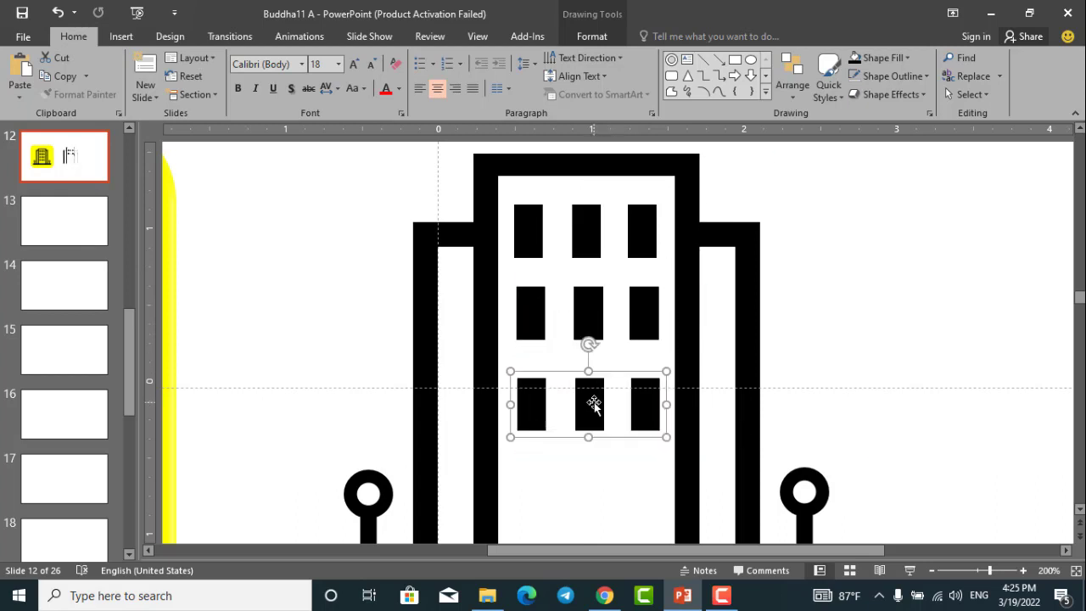
pyautogui.scroll(-6, 592, 405)
pyautogui.hotkey('ctrl', 'd')
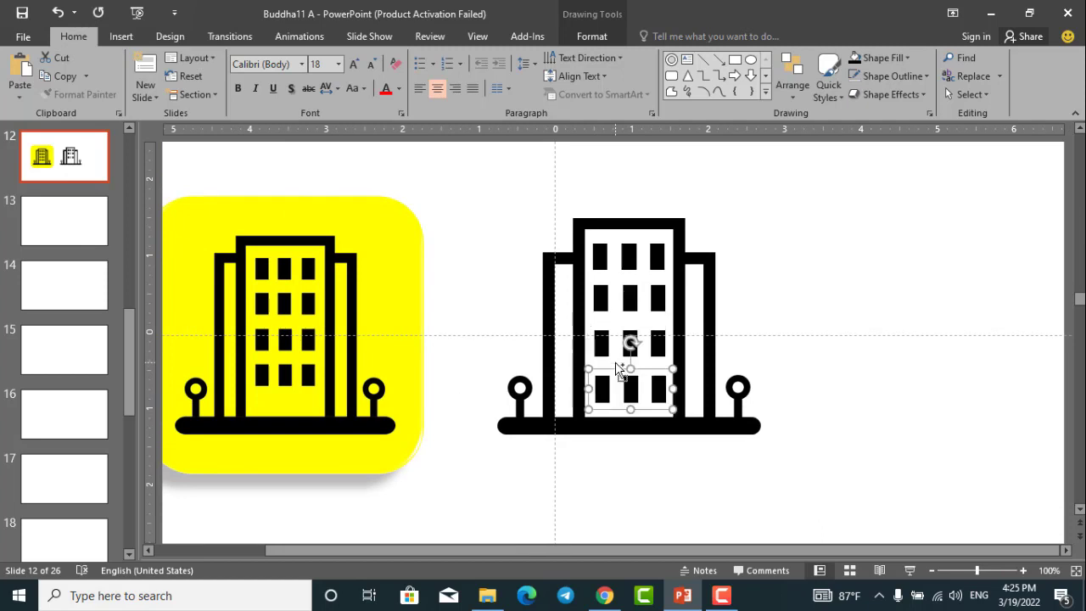
pyautogui.scroll(5, 638, 337)
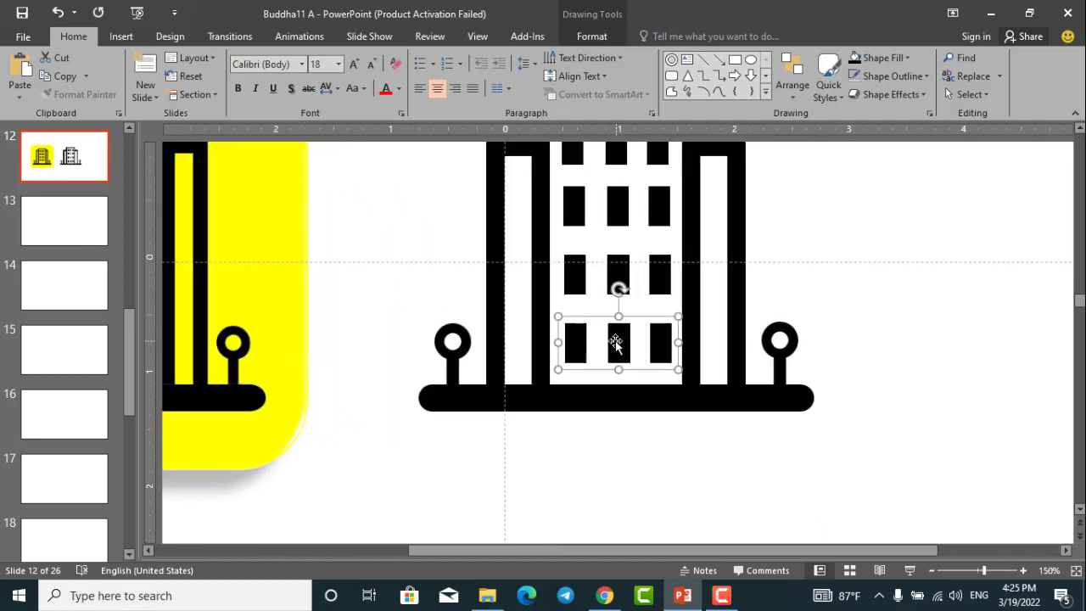
pyautogui.scroll(-5, 613, 333)
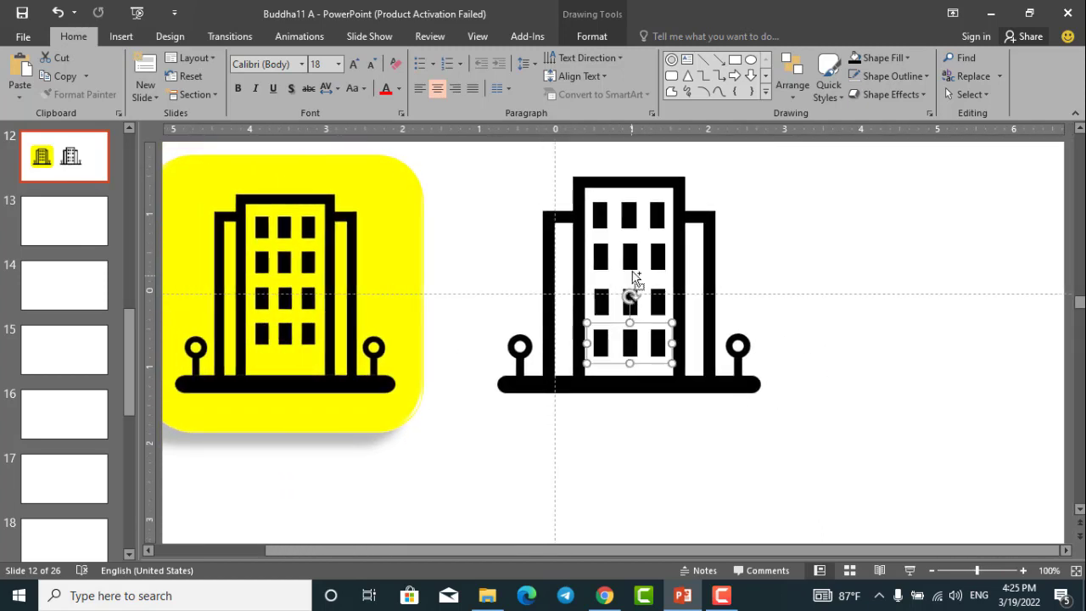
pyautogui.scroll(5, 628, 216)
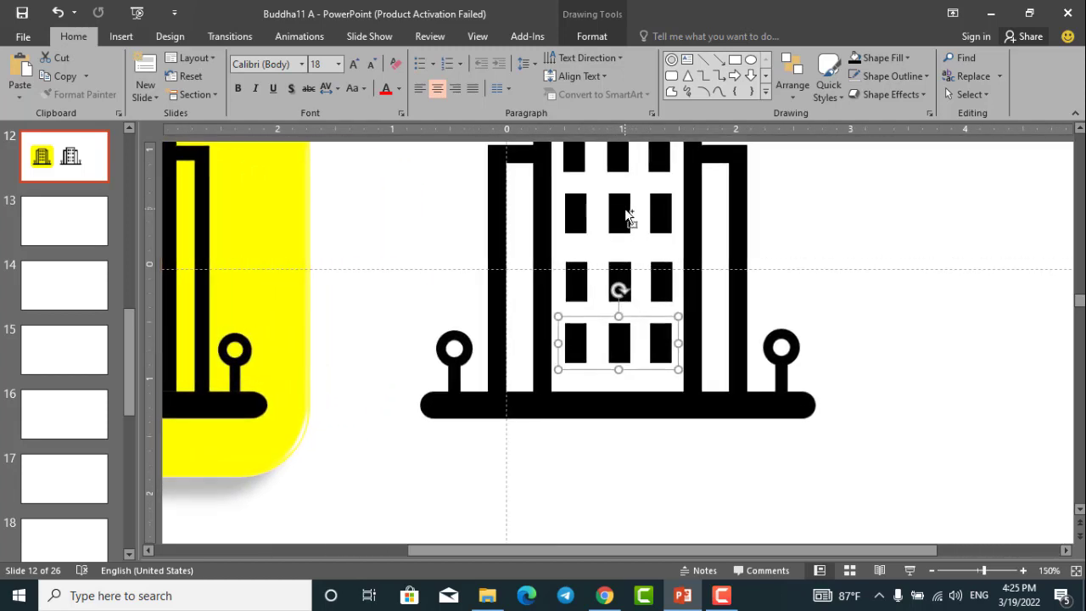
# Step: Group the top row's three windows, then reduce the height of all four window rows together
pyautogui.click(616, 201)
pyautogui.click(591, 206)
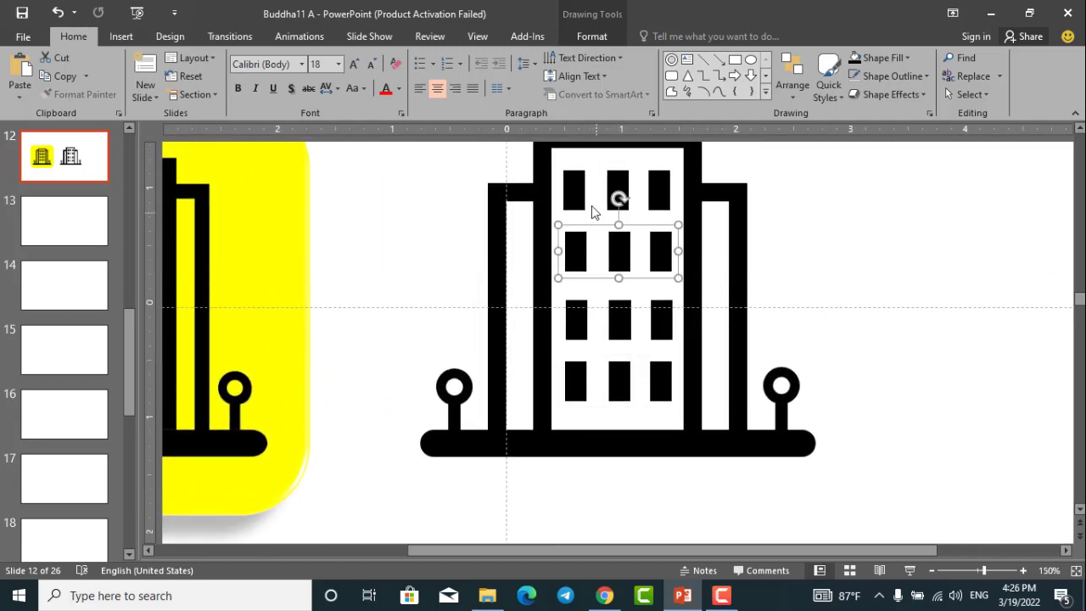
pyautogui.click(573, 190)
pyautogui.keyDown('shift'); pyautogui.click(617, 190); pyautogui.keyUp('shift')
pyautogui.keyDown('shift'); pyautogui.click(661, 190); pyautogui.keyUp('shift')
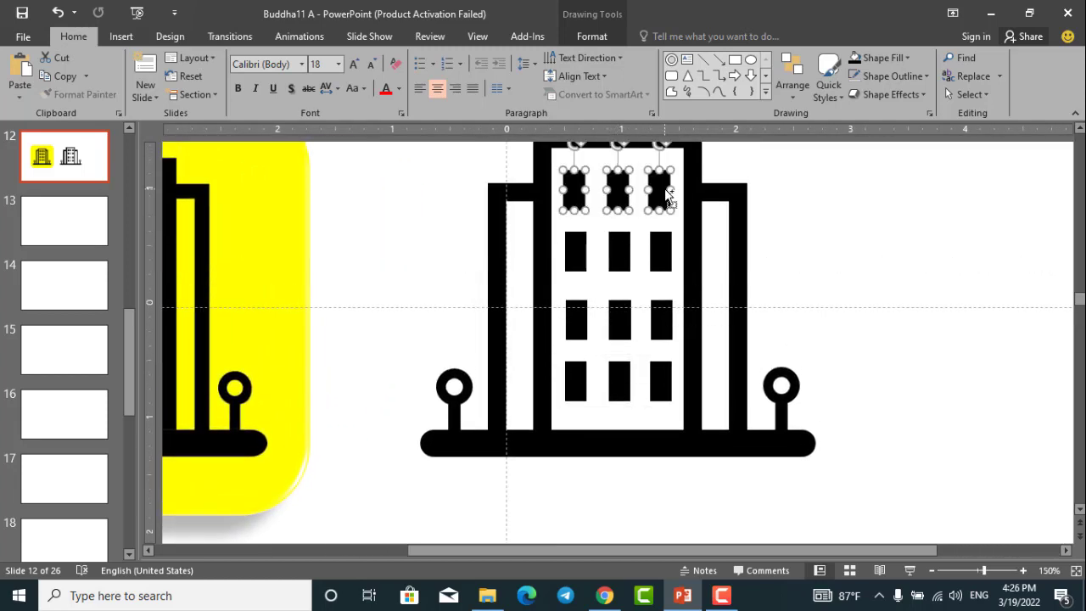
pyautogui.hotkey('ctrl', 'g')
pyautogui.keyDown('shift'); pyautogui.click(619, 259); pyautogui.keyUp('shift')
pyautogui.keyDown('shift'); pyautogui.click(614, 314); pyautogui.keyUp('shift')
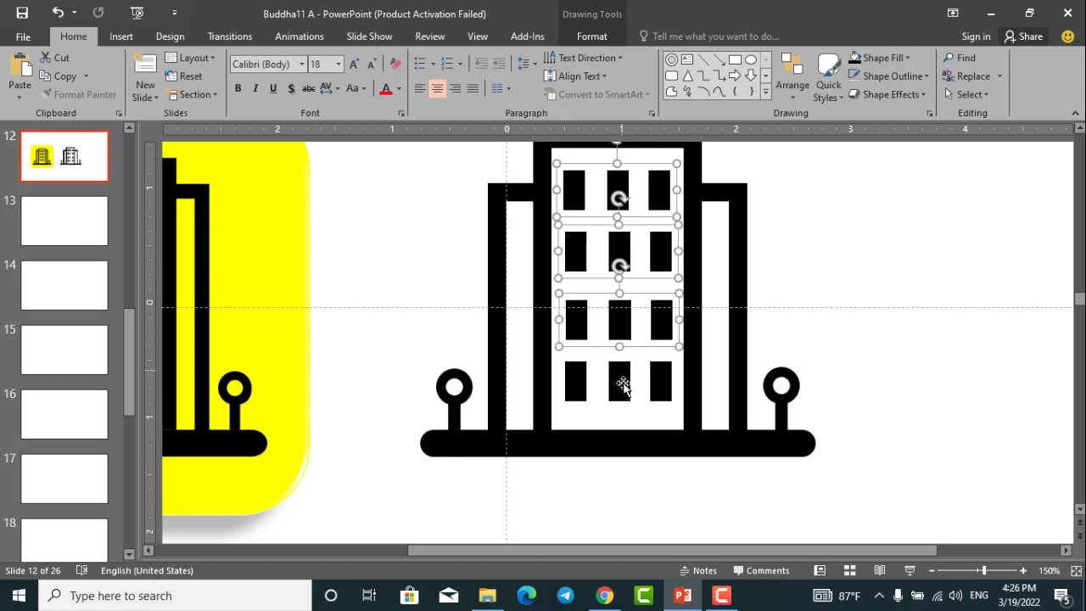
pyautogui.keyDown('shift'); pyautogui.click(625, 381); pyautogui.keyUp('shift')
pyautogui.moveTo(618, 406); pyautogui.dragTo(619, 396)
# Step: Move the lower three window rows up so all four rows are evenly spaced and aligned in the tower
pyautogui.click(843, 368)
pyautogui.click(625, 242)
pyautogui.moveTo(625, 242); pyautogui.dragTo(622, 242)
pyautogui.moveTo(618, 308); pyautogui.dragTo(620, 288)
pyautogui.moveTo(618, 368); pyautogui.dragTo(619, 350)
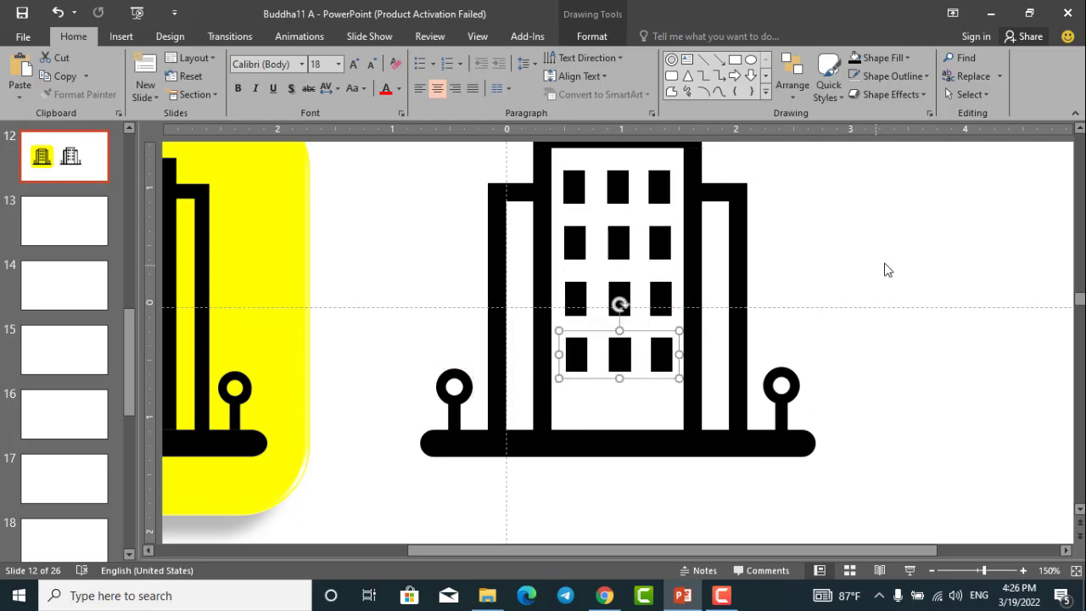
pyautogui.click(885, 269)
# Step: Group the whole building drawing, move it further right, and shrink it to about 2.75" high by 3.34" wide
pyautogui.scroll(-5, 884, 269)
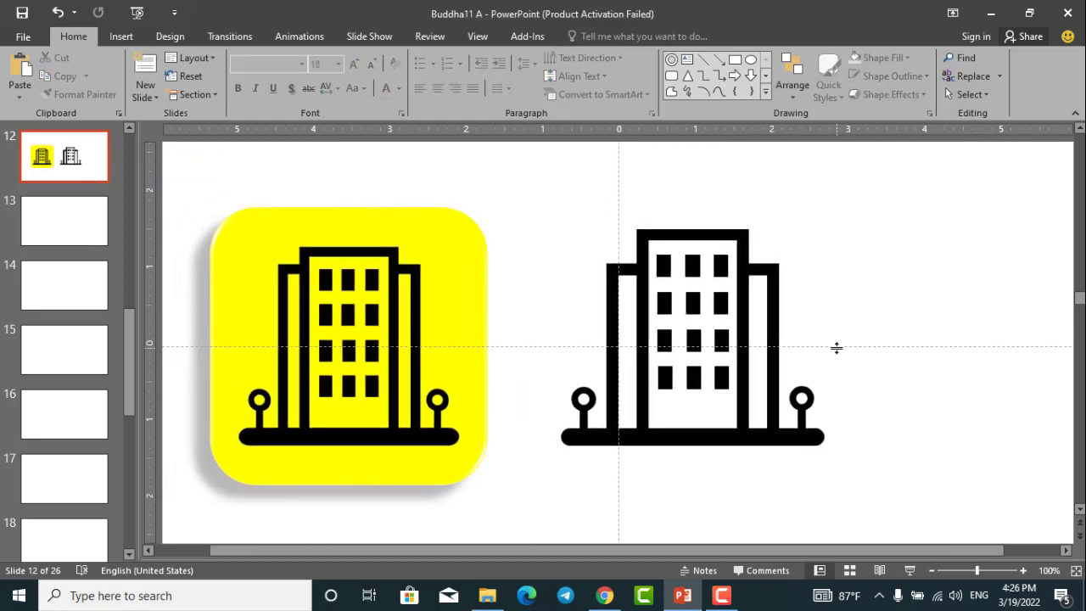
pyautogui.moveTo(899, 489); pyautogui.dragTo(534, 185)
pyautogui.hotkey('ctrl', 'g')
pyautogui.scroll(-3, 575, 211)
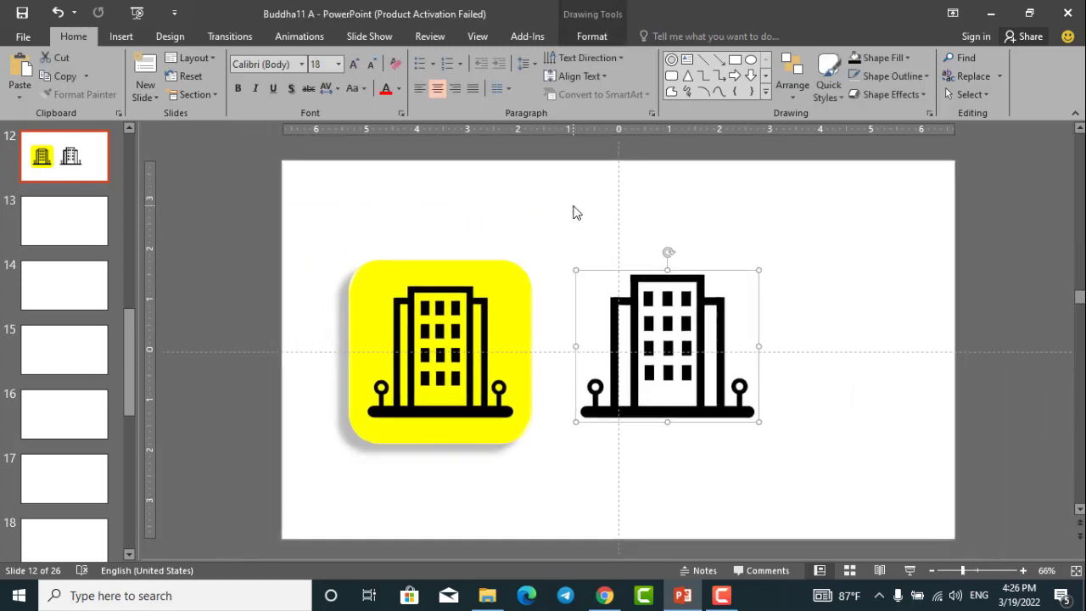
pyautogui.moveTo(675, 300); pyautogui.dragTo(706, 300)
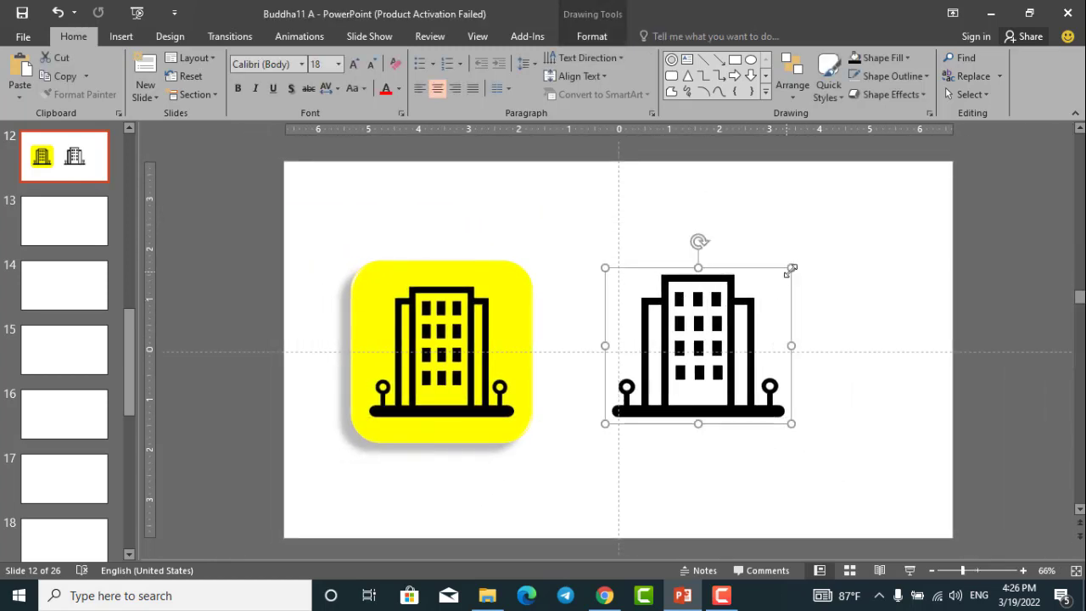
pyautogui.moveTo(784, 271); pyautogui.dragTo(732, 307)
pyautogui.click(734, 235)
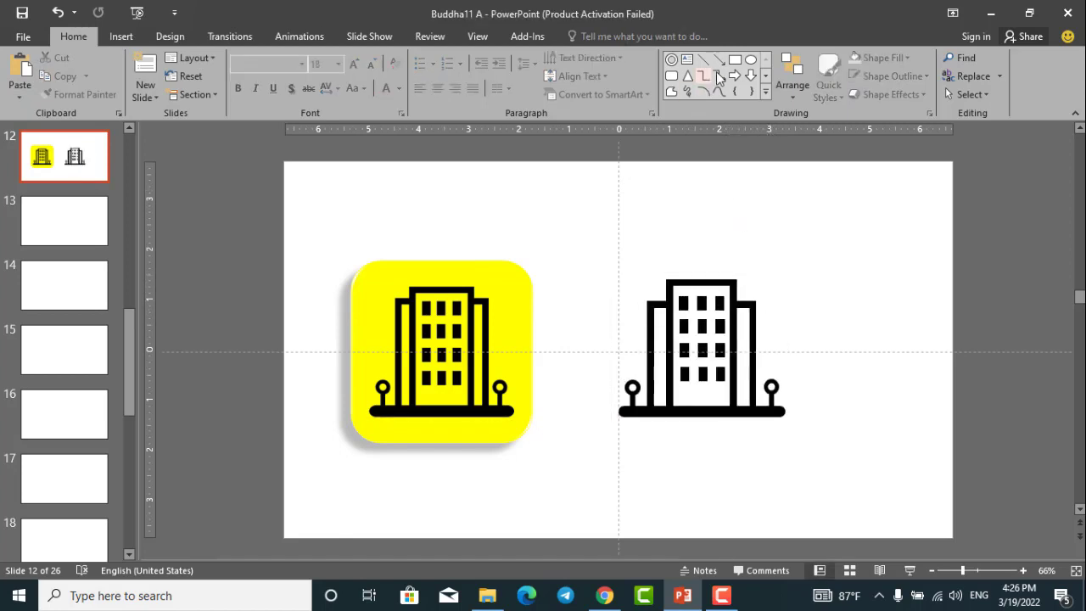
# Step: Draw a rounded square about 3.84" wide over the building icon, centre it there, and send it to the back
pyautogui.click(673, 78)
pyautogui.moveTo(673, 260); pyautogui.dragTo(865, 448)
pyautogui.moveTo(848, 407); pyautogui.dragTo(781, 393)
pyautogui.click(794, 91)
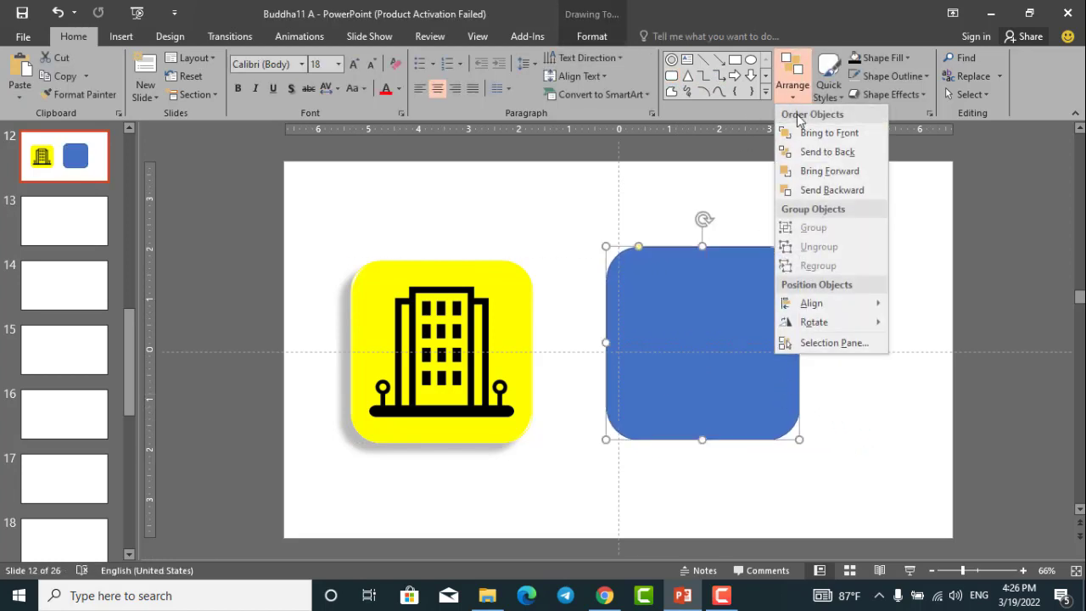
pyautogui.click(814, 152)
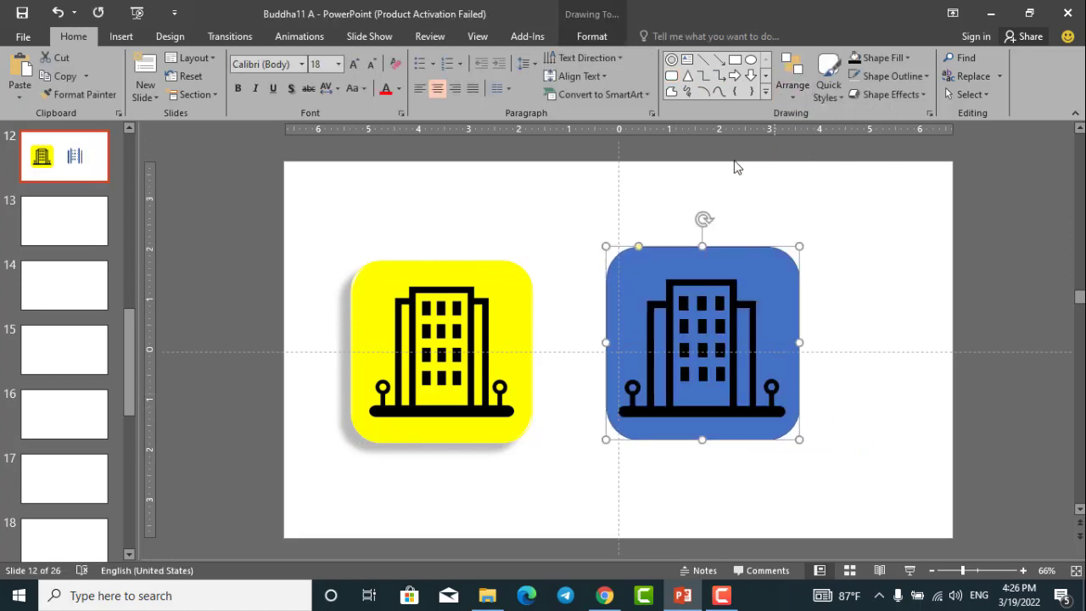
# Step: Fill the rounded square with standard yellow and remove its outline
pyautogui.click(592, 35)
pyautogui.click(396, 58)
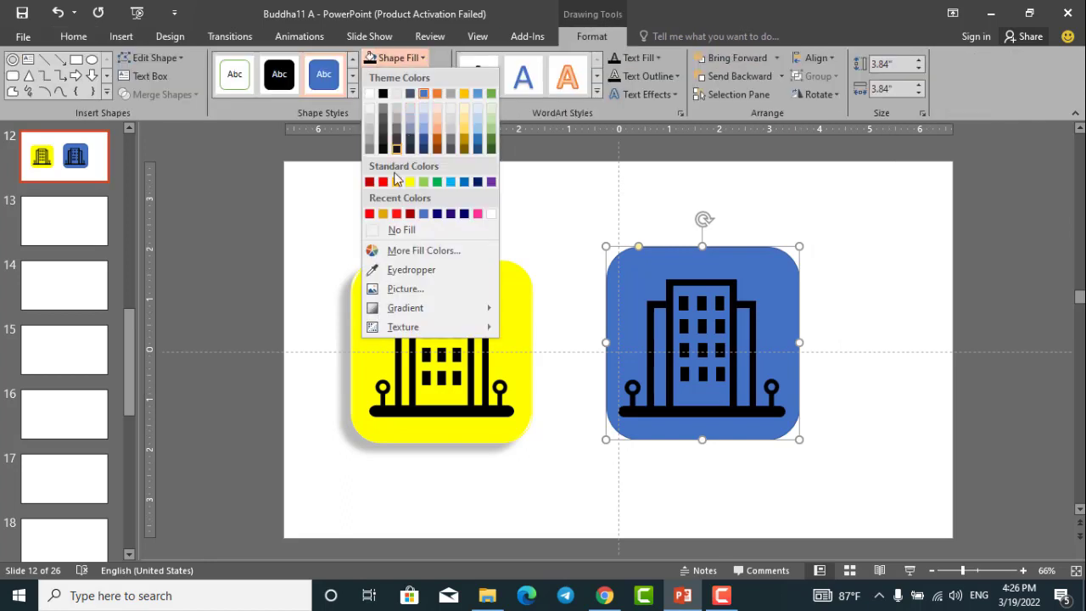
pyautogui.click(396, 182)
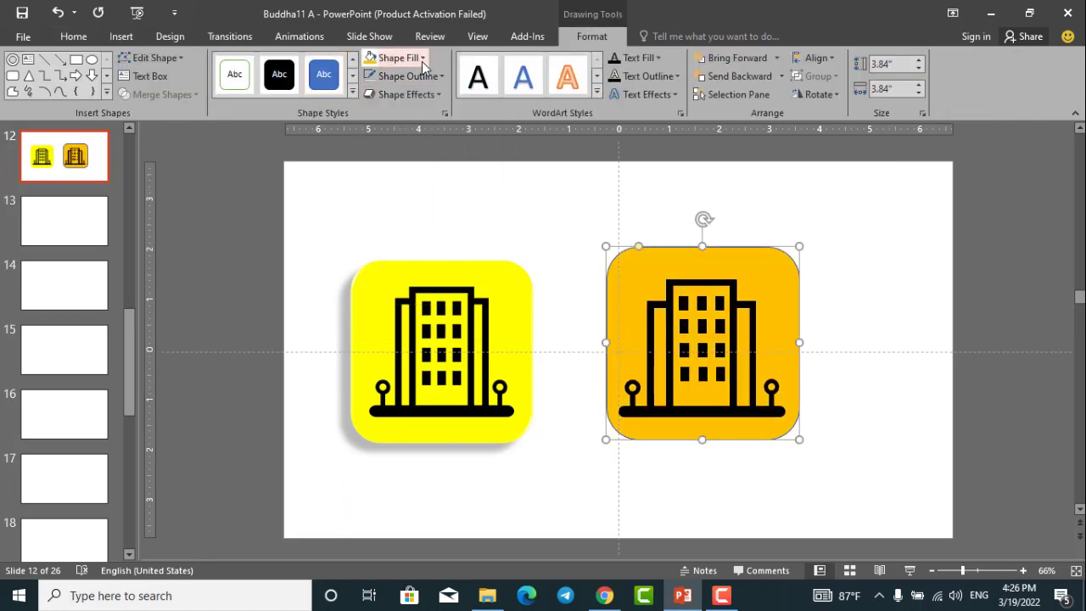
pyautogui.click(396, 58)
pyautogui.click(408, 182)
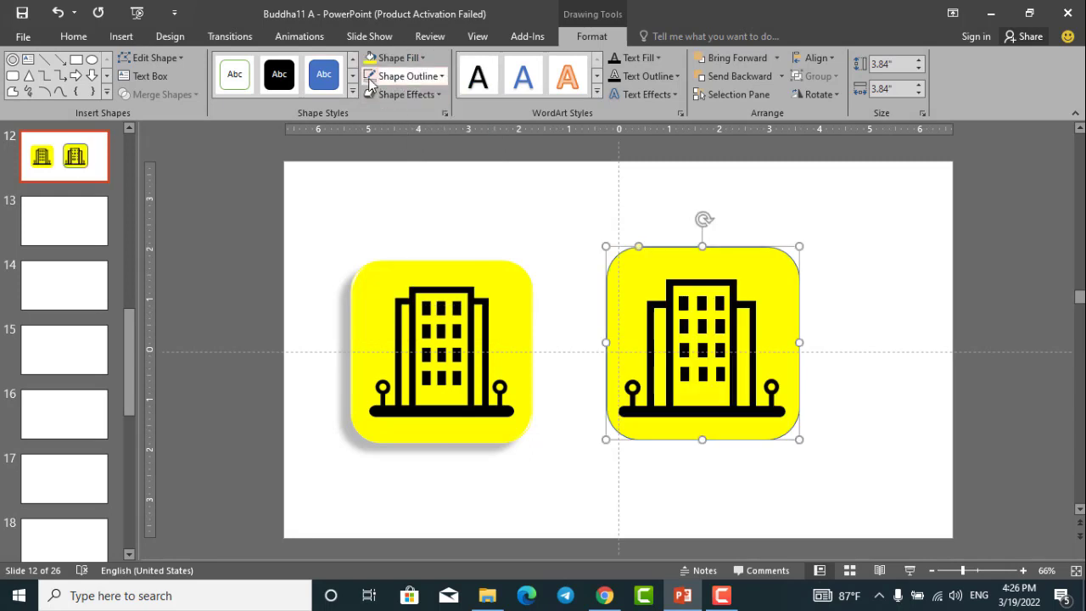
# Step: Apply the first preset shape effect to the yellow tile and centre the building icon horizontally on it
pyautogui.click(438, 96)
pyautogui.moveTo(465, 126)
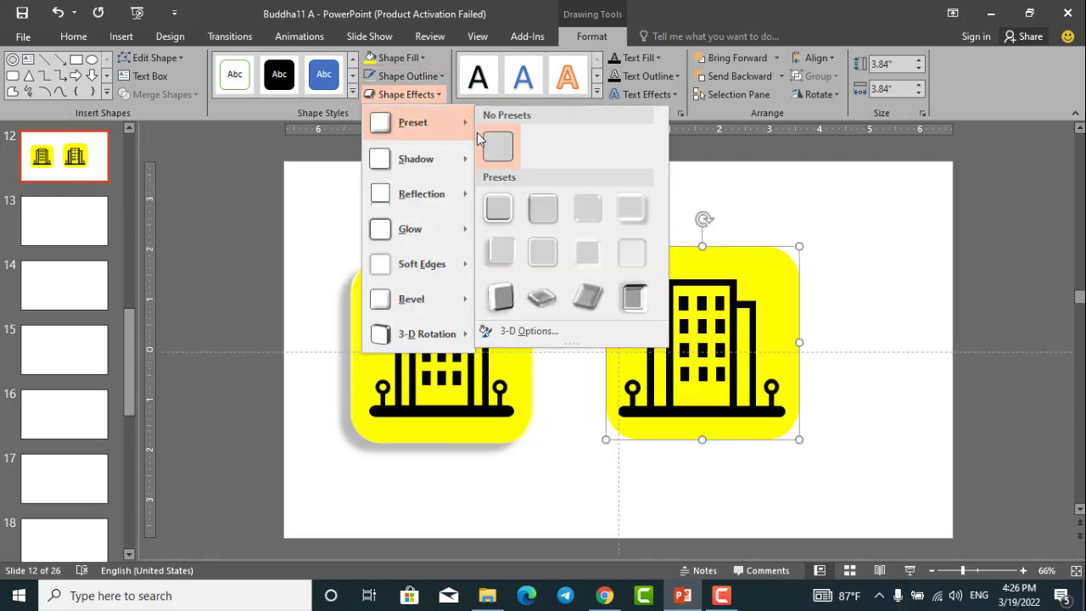
pyautogui.click(498, 210)
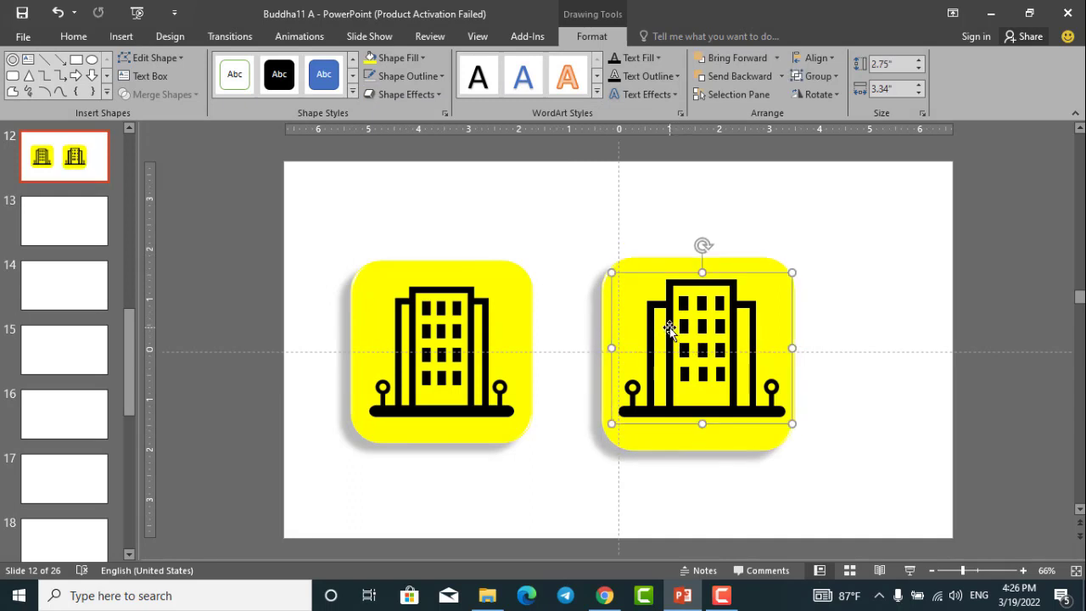
pyautogui.moveTo(670, 327); pyautogui.dragTo(665, 327)
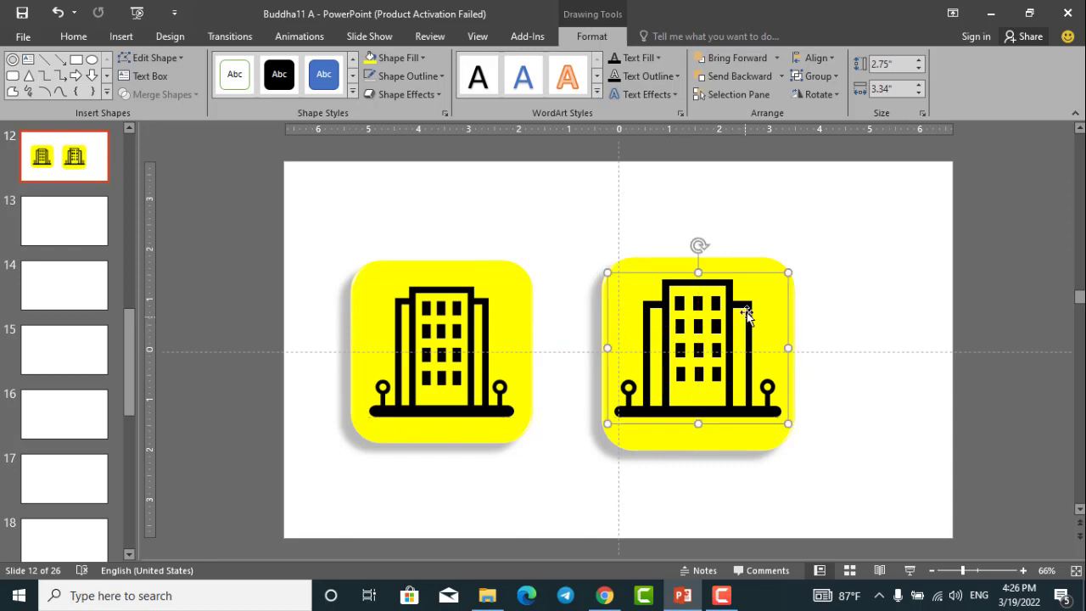
pyautogui.click(755, 262)
pyautogui.press('Escape')
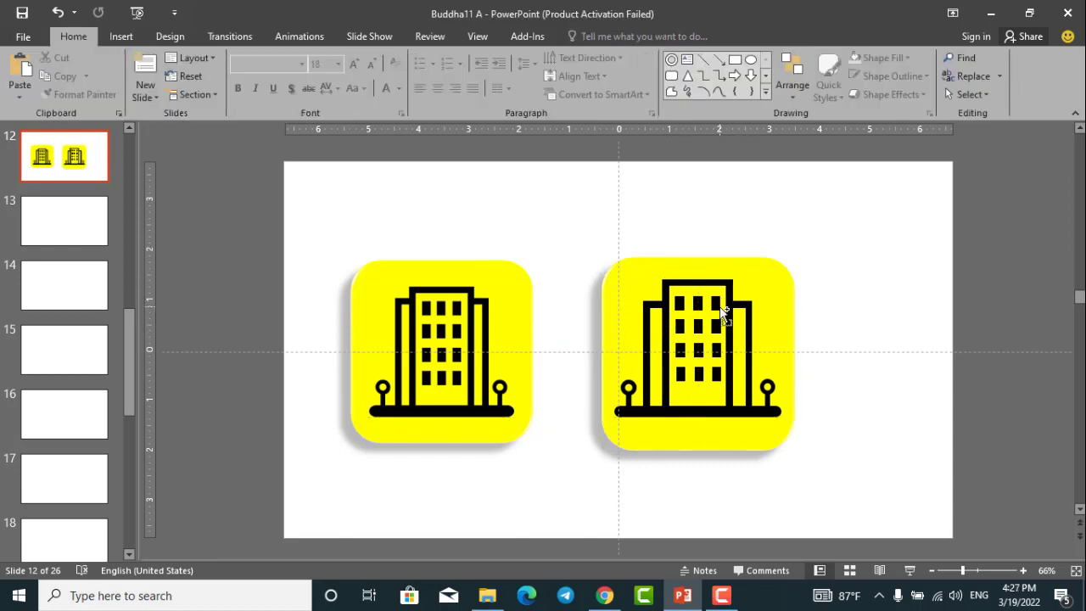
# Step: Group the building icon with its yellow tile, move it further right on the slide, and show the slide full screen
pyautogui.click(725, 307)
pyautogui.keyDown('shift'); pyautogui.click(739, 260); pyautogui.keyUp('shift')
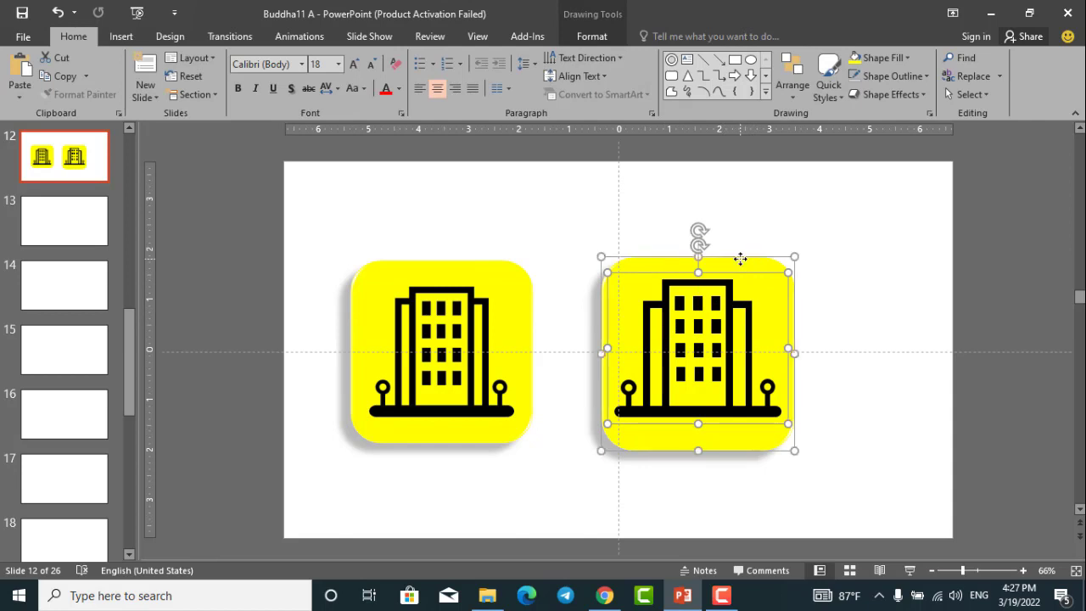
pyautogui.moveTo(740, 260); pyautogui.dragTo(814, 278)
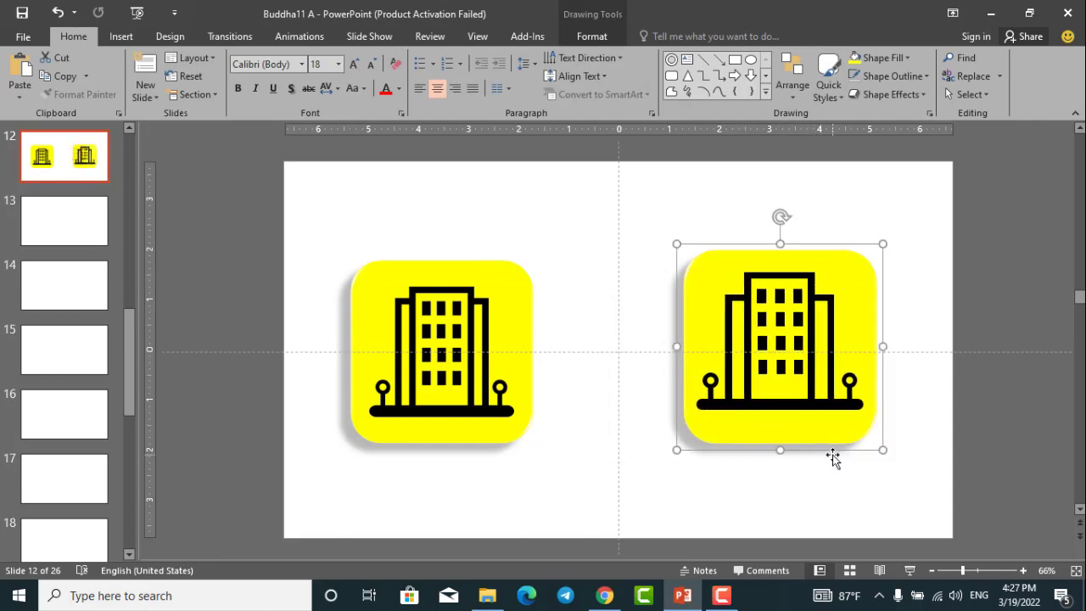
pyautogui.click(909, 570)
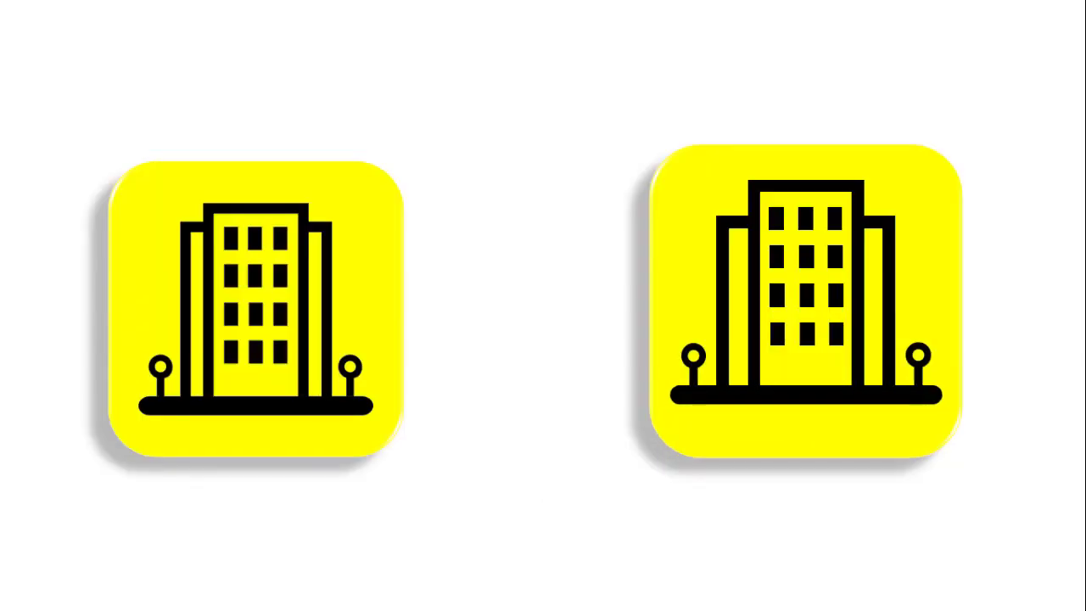